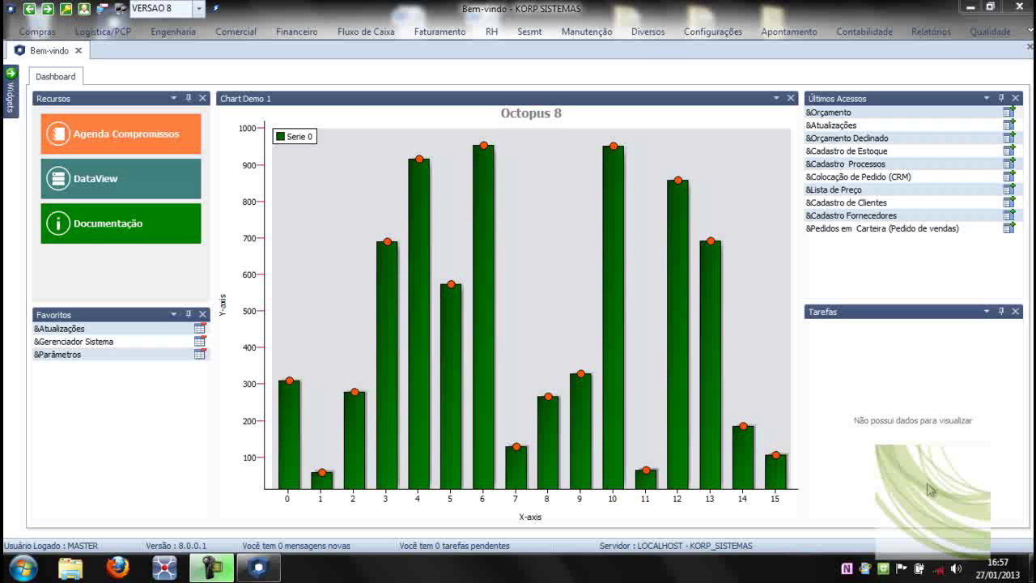
Open the commercial quotation screen (Orçamento) and dismiss the empty markup notice.
click(241, 39)
click(163, 98)
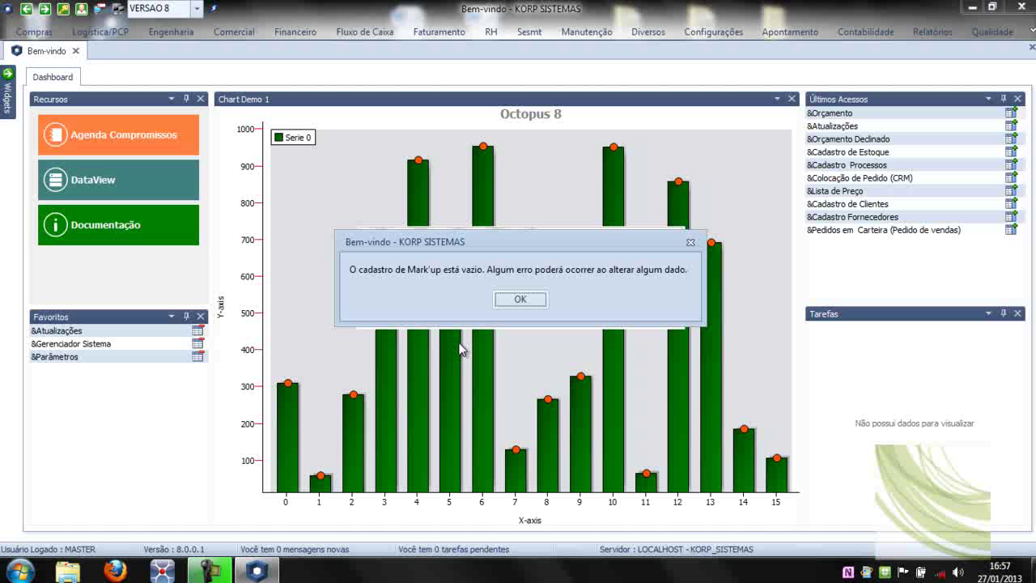
click(511, 301)
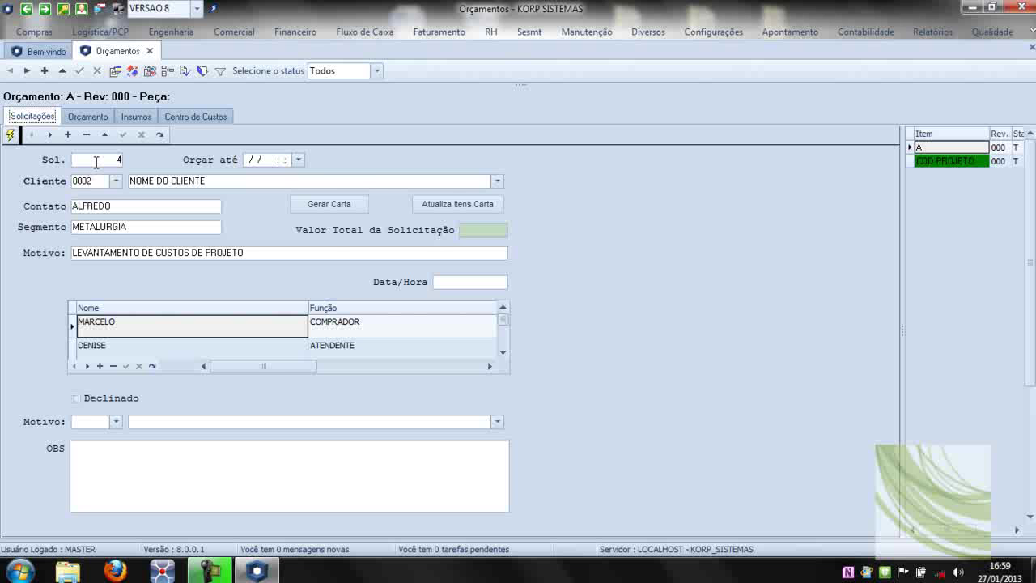
Set the request's quoting deadline (Orçar até) to 31/01/2013.
click(299, 161)
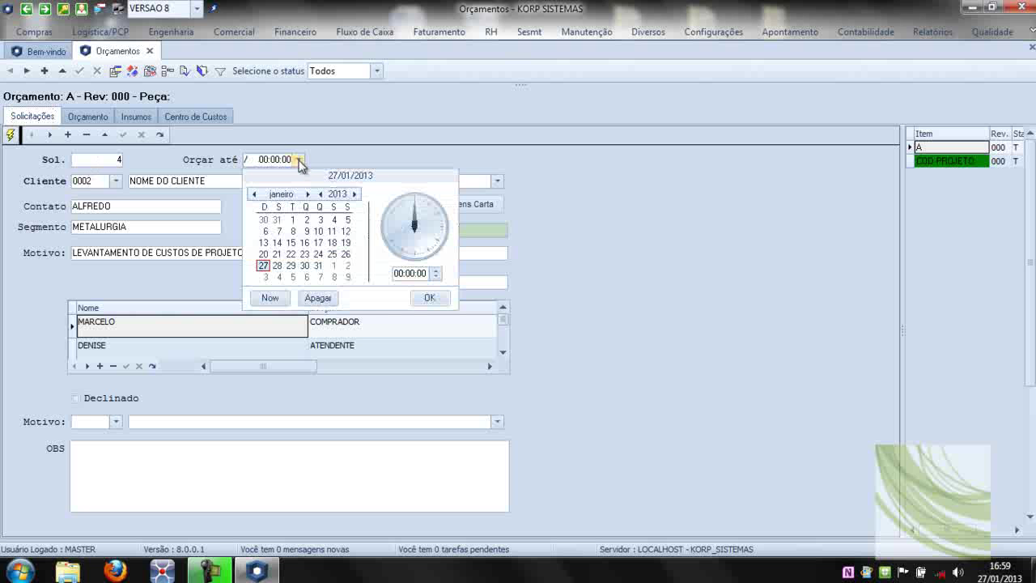
click(318, 267)
click(321, 268)
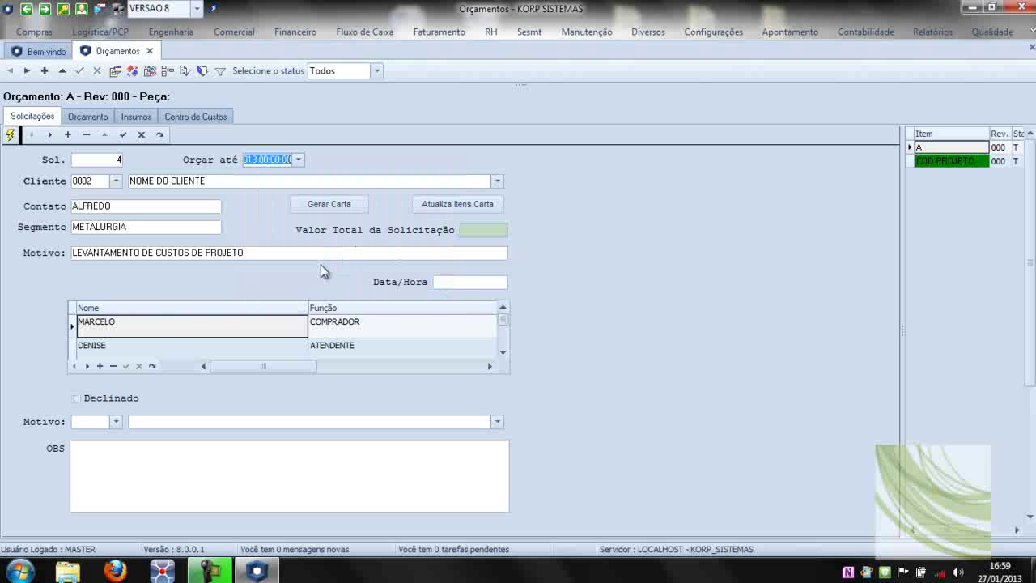
Look through the customer codes and names and choose NOME DO CLIENTE as the request's customer.
click(497, 182)
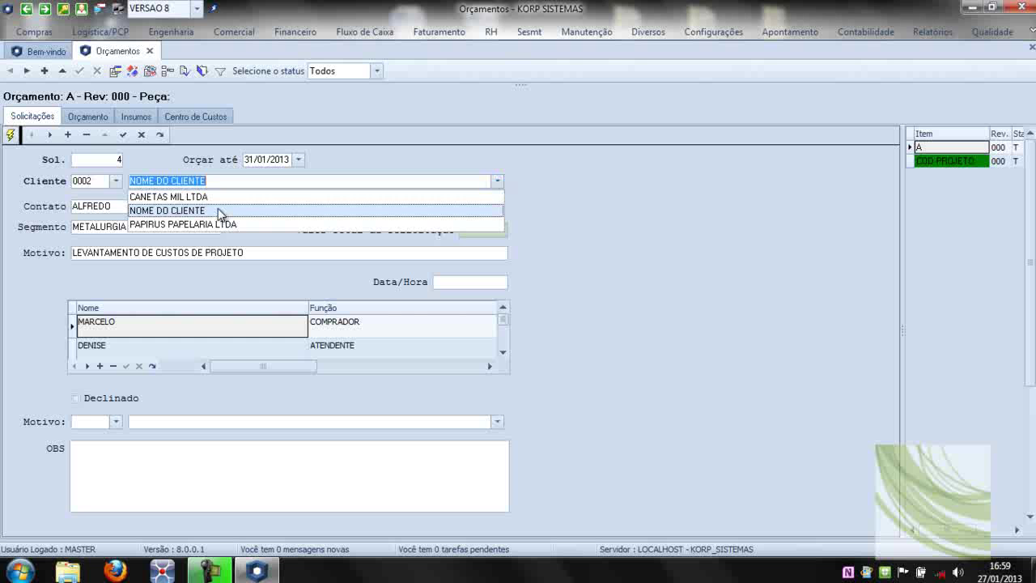
click(116, 181)
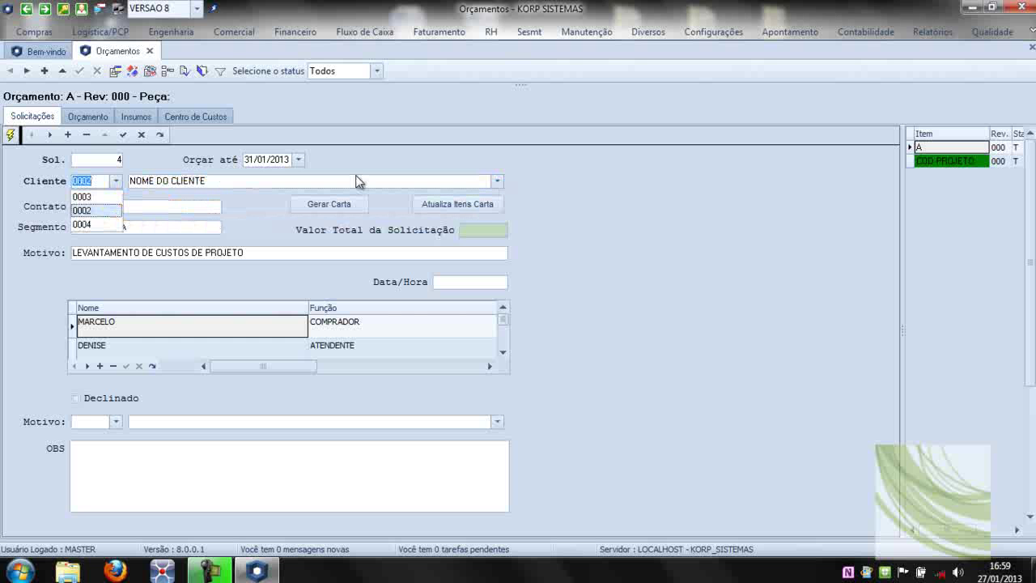
click(497, 182)
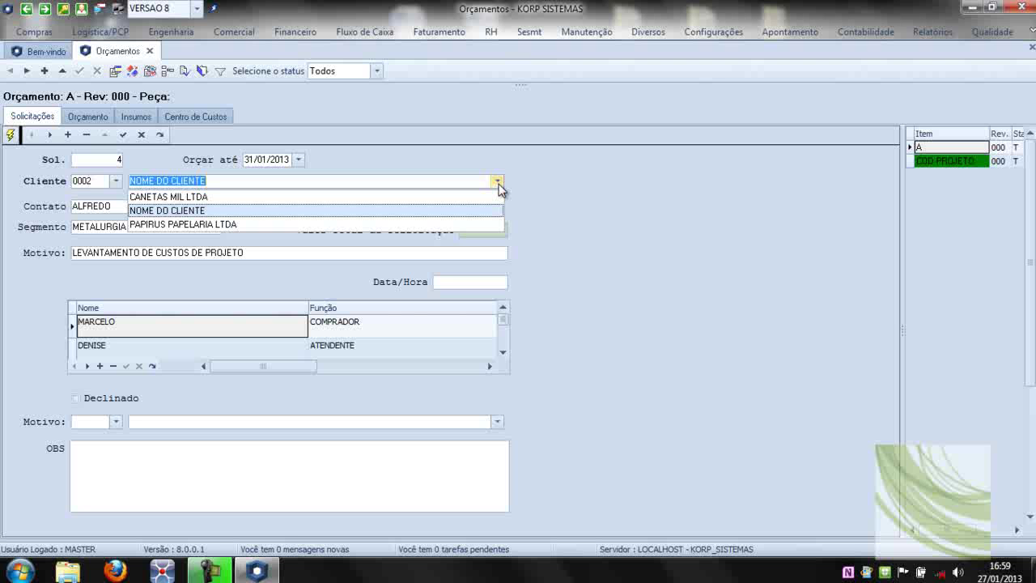
click(292, 210)
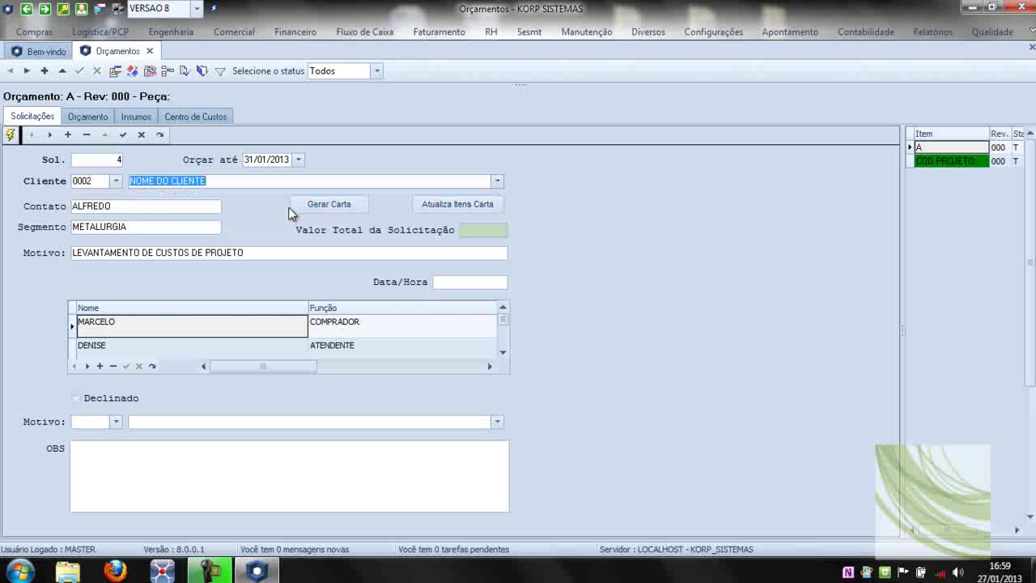
Review the request's contact details and go through the list of involved people and their functions.
click(145, 206)
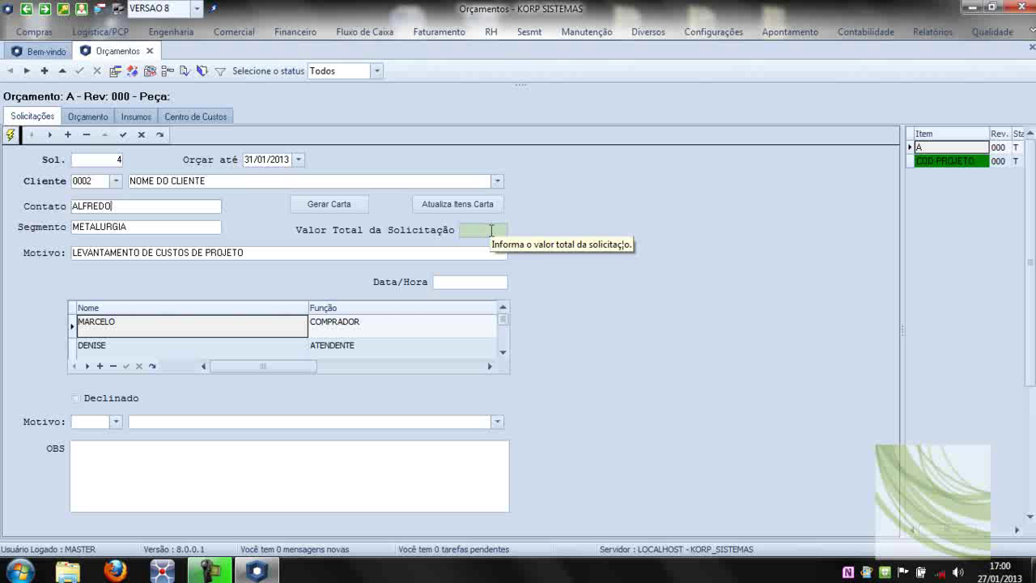
click(354, 204)
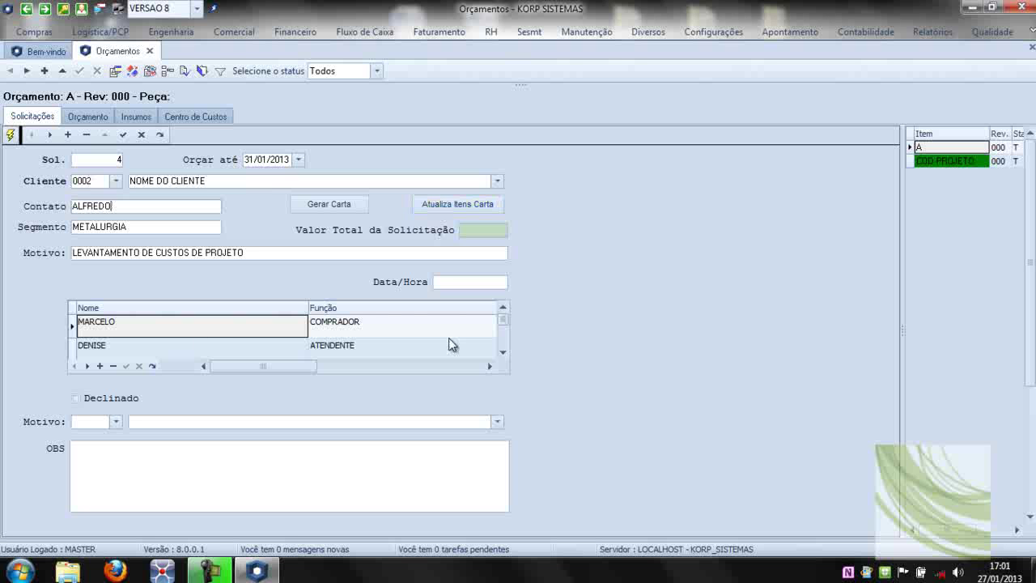
click(501, 310)
click(503, 353)
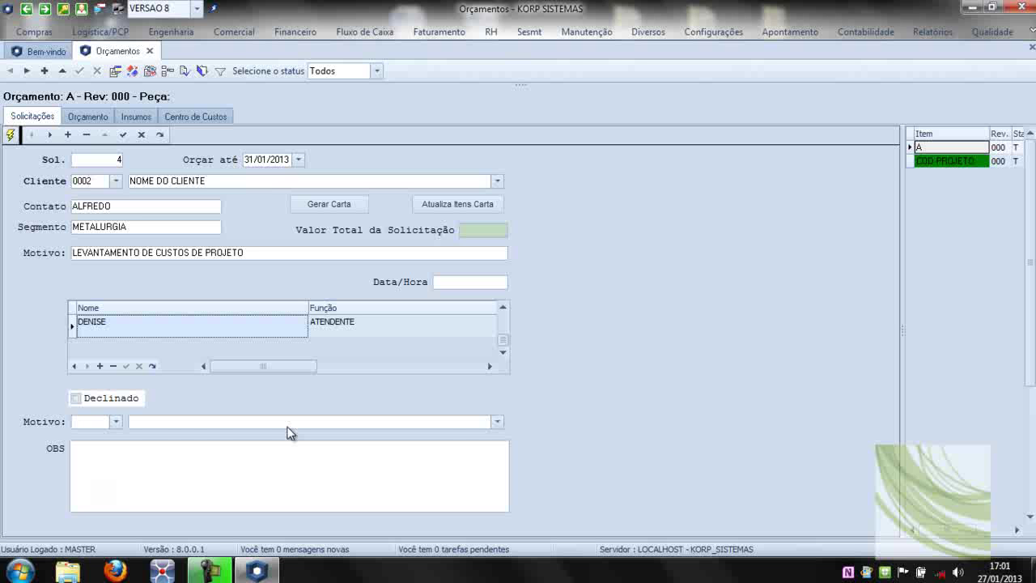
Examine the decline reasons offered for the request and find where declined-quote reasons are pre-registered.
click(497, 422)
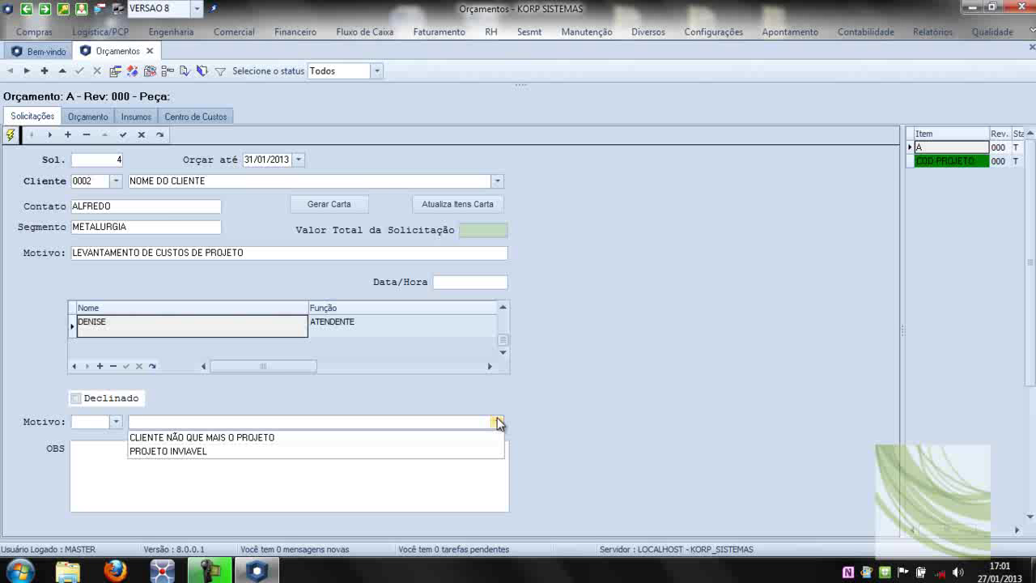
click(496, 422)
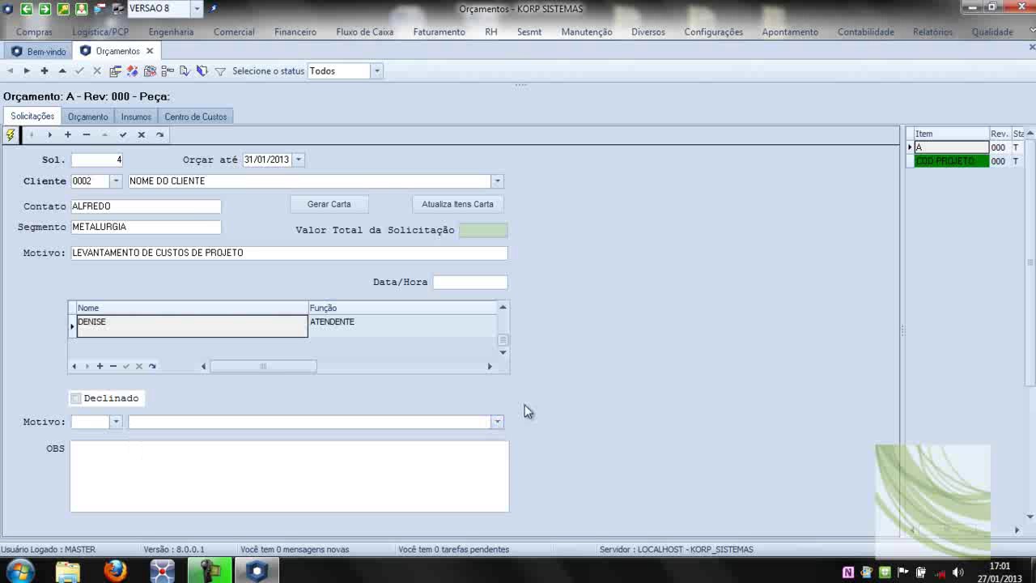
click(238, 36)
click(263, 72)
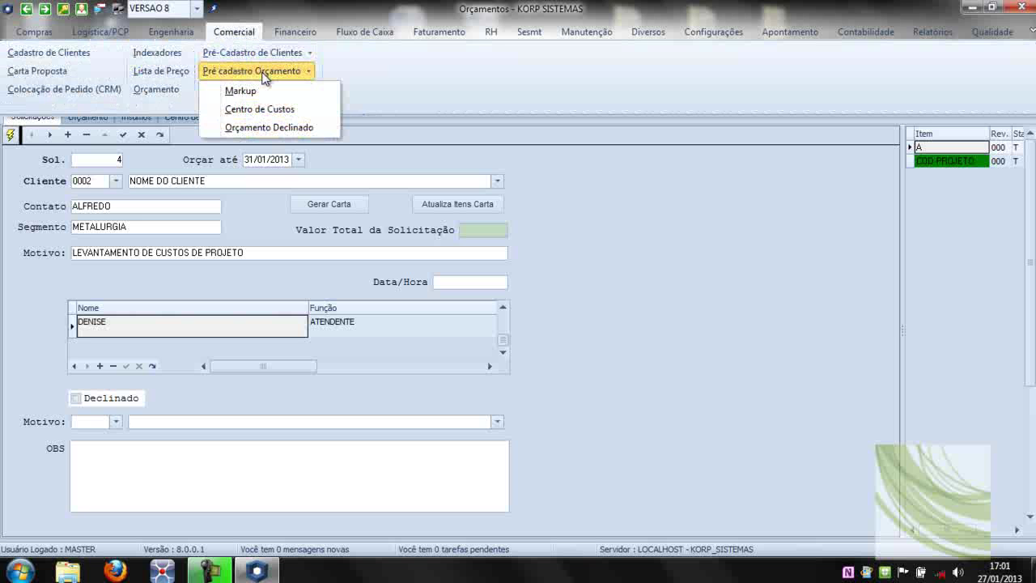
click(291, 127)
click(197, 461)
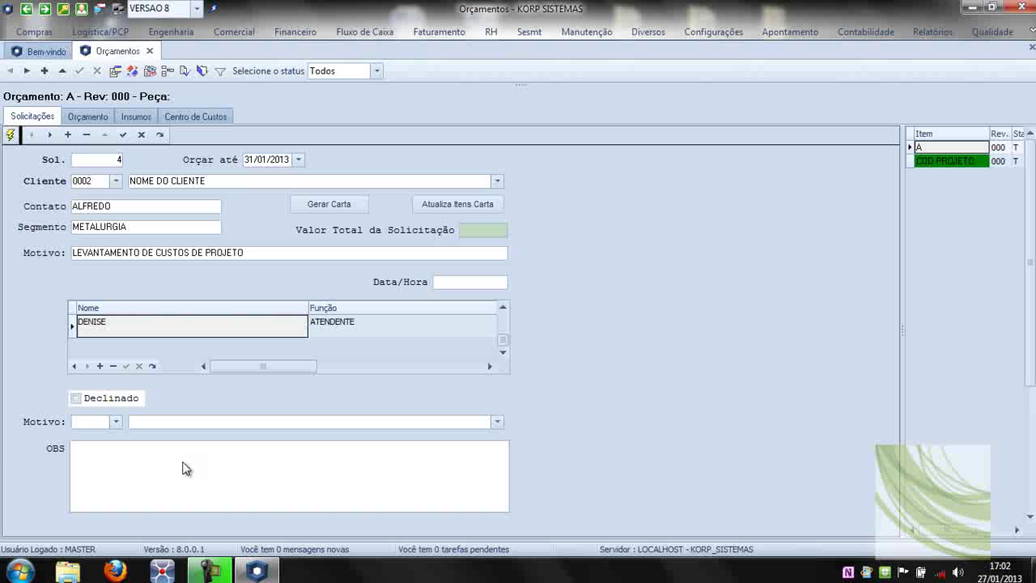
Save the request and widen the item list to show its Status and Total columns.
click(123, 136)
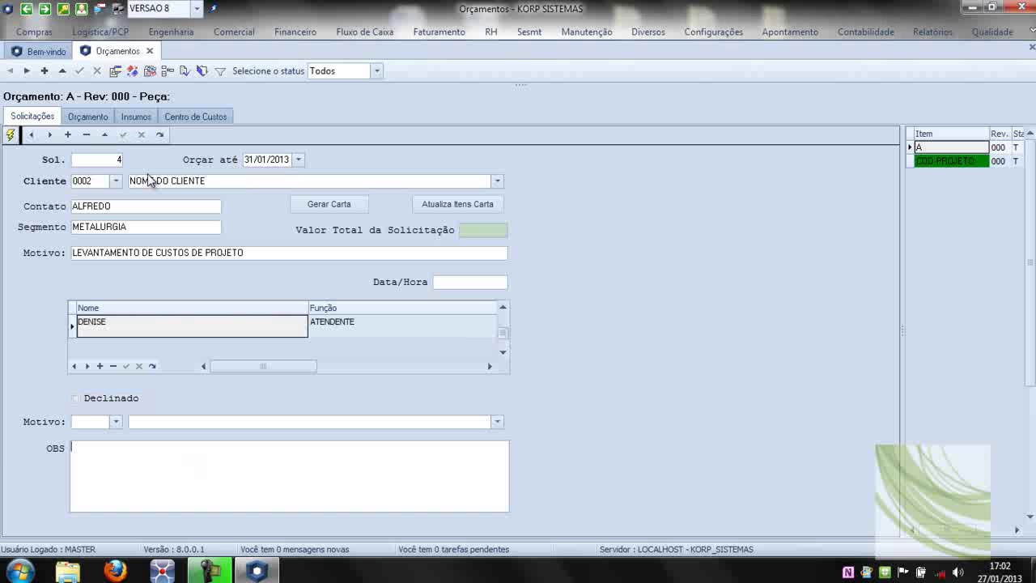
click(123, 136)
drag(900, 277, 844, 278)
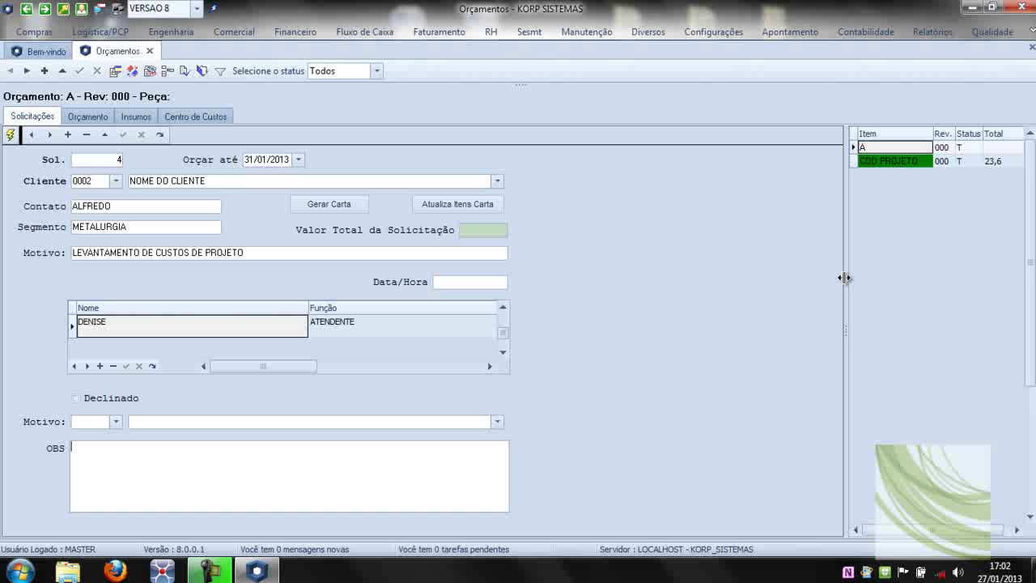
In the quote details of item A, set Codigo Interno to COD MANUL and Codigo Cliente to COD DO CLIENTE.
click(103, 121)
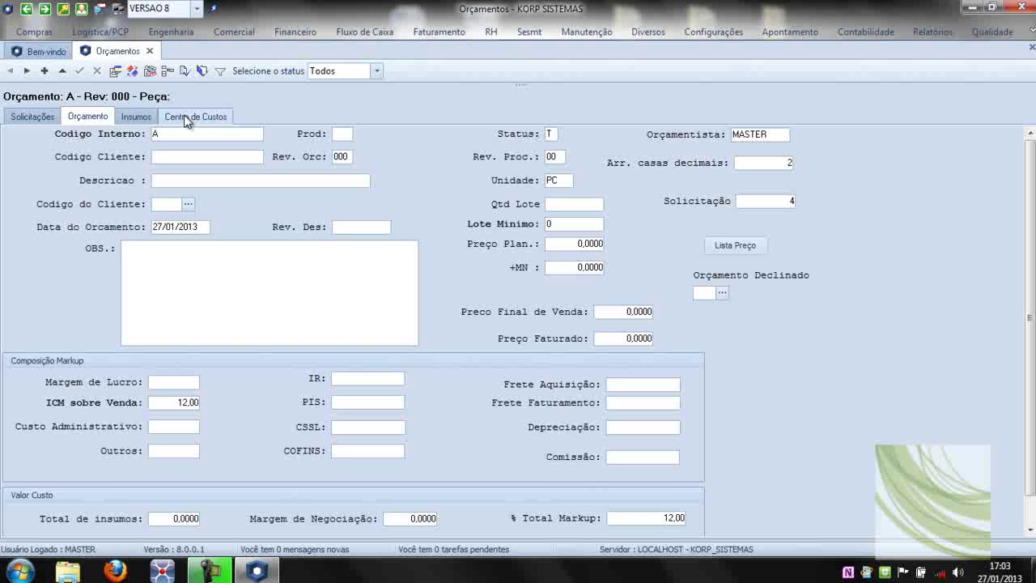
drag(185, 134, 127, 135)
text(COD )
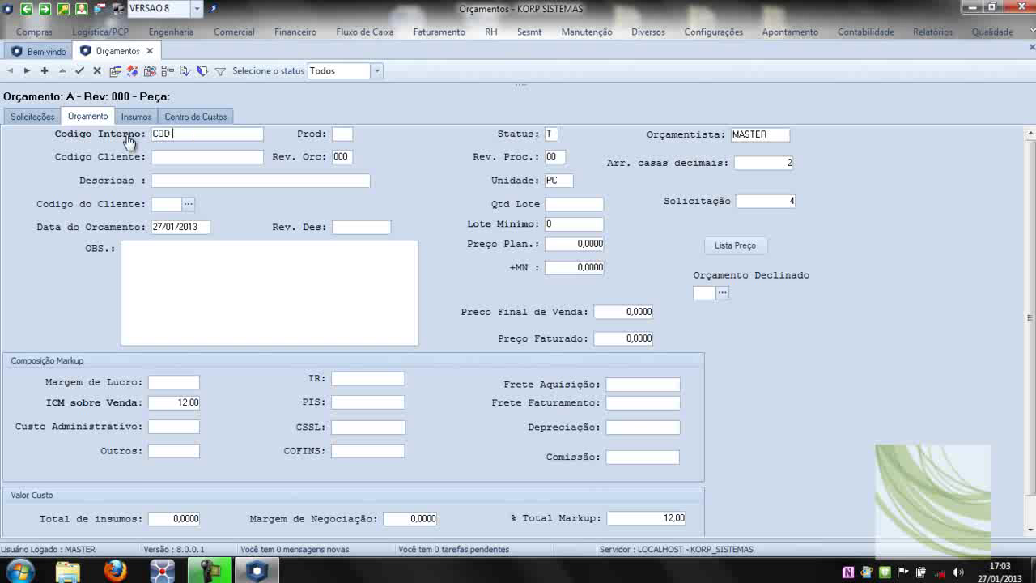
text(MANUL)
click(208, 155)
text(COD DO CLIENTE)
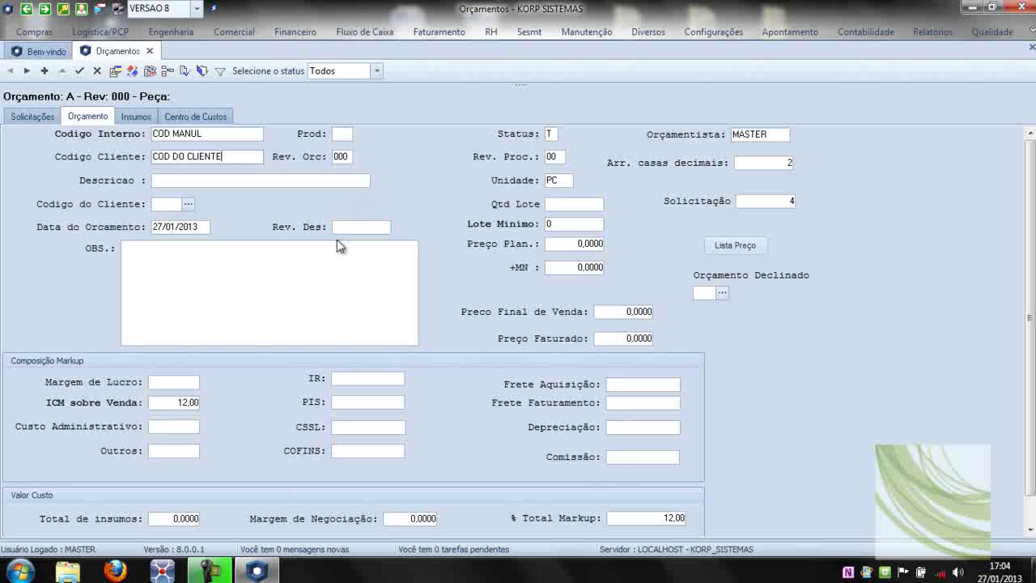
Examine the available quote actions, including Duplica Revisão, and the decimal rounding field.
right_click(393, 160)
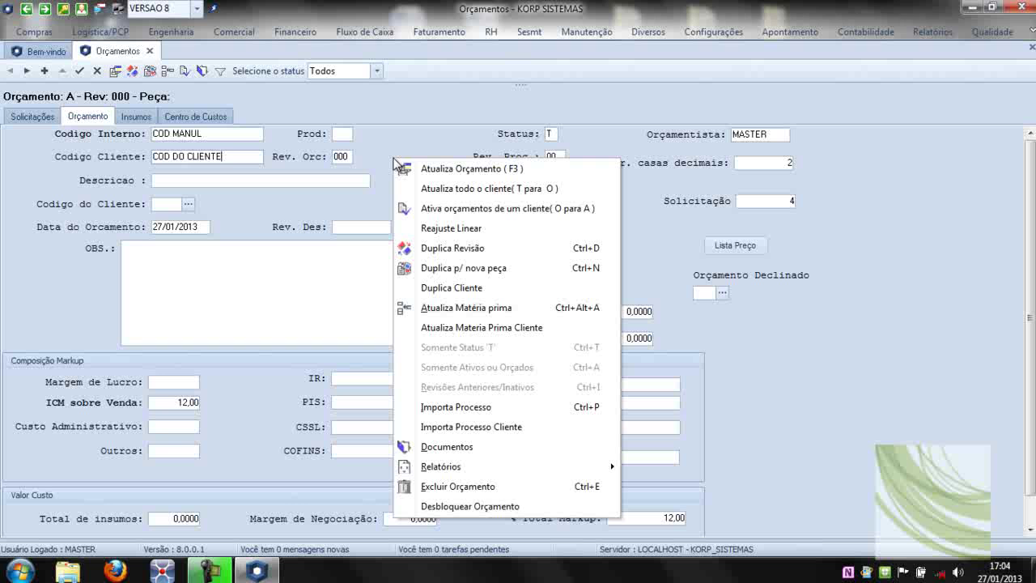
click(490, 250)
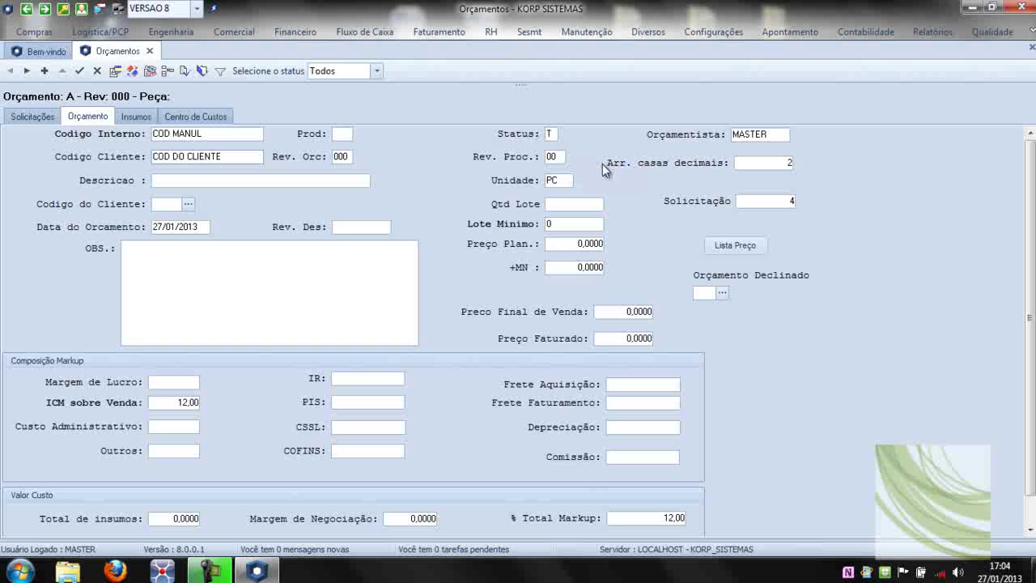
click(751, 160)
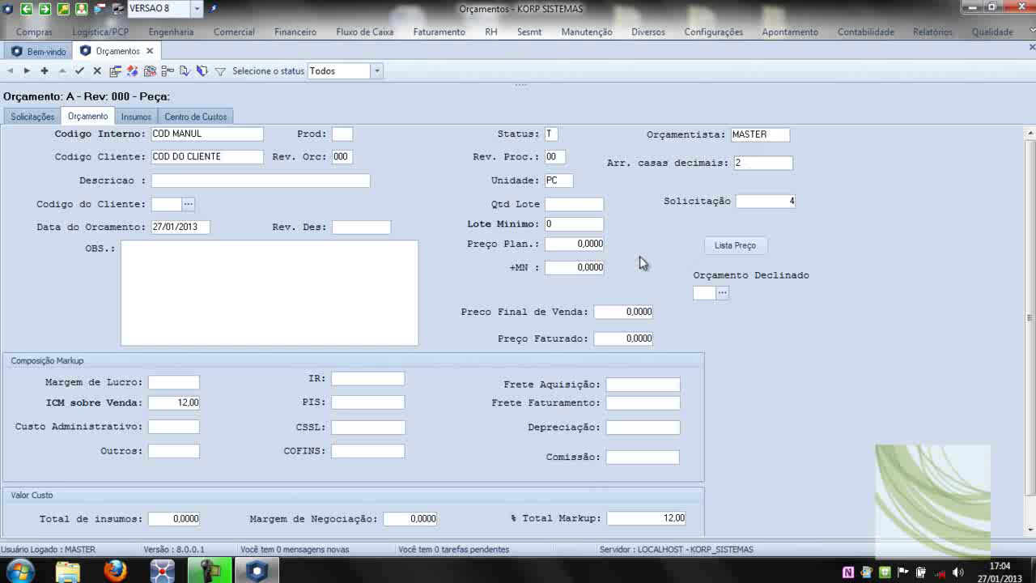
Enter DESCRIÇAO DA PEÇA as the quote's description and assign the customer NOME DO CLIENTE.
click(180, 178)
text(DESCRIÇAO DA PEÇA)
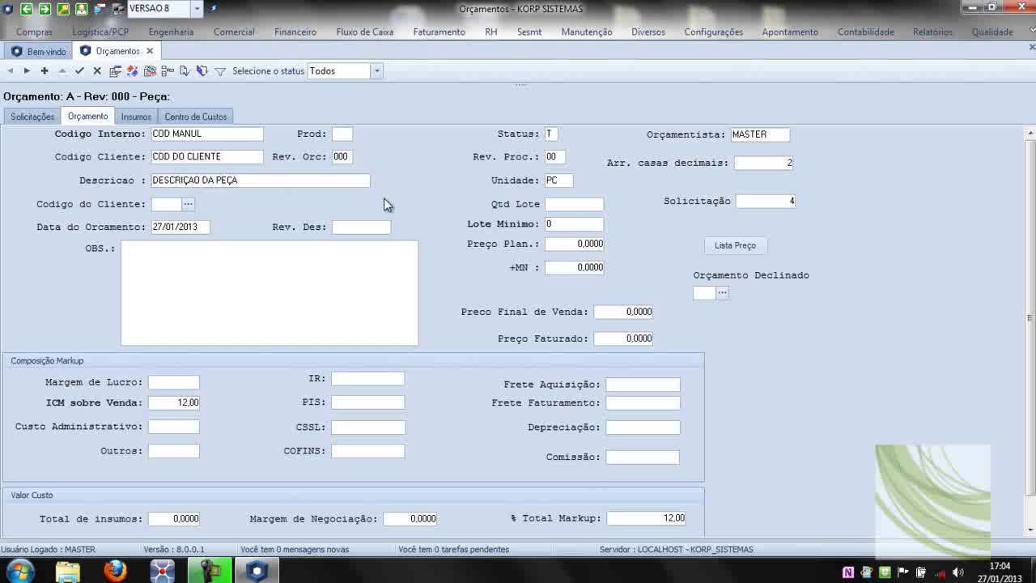
click(188, 204)
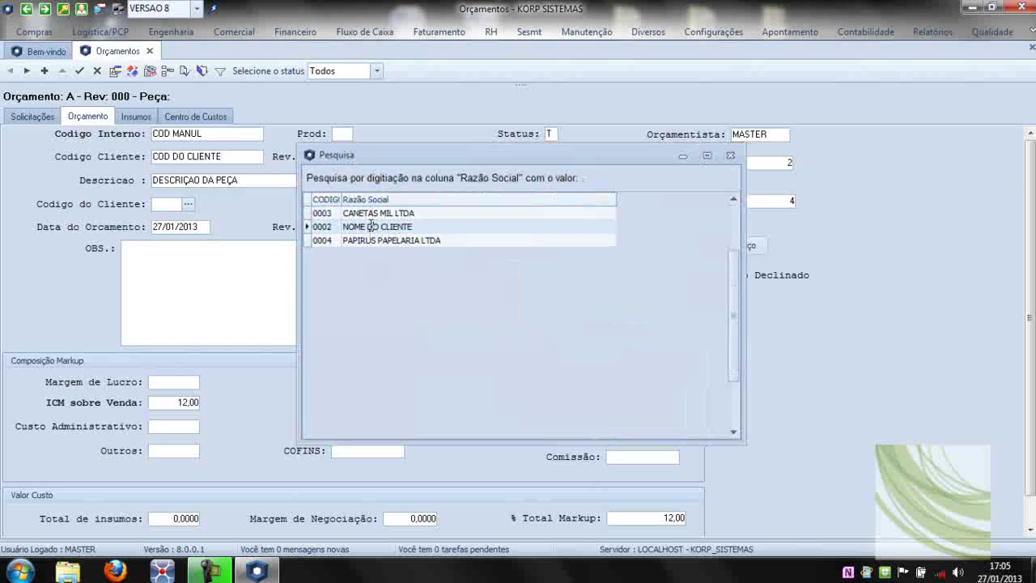
double_click(374, 226)
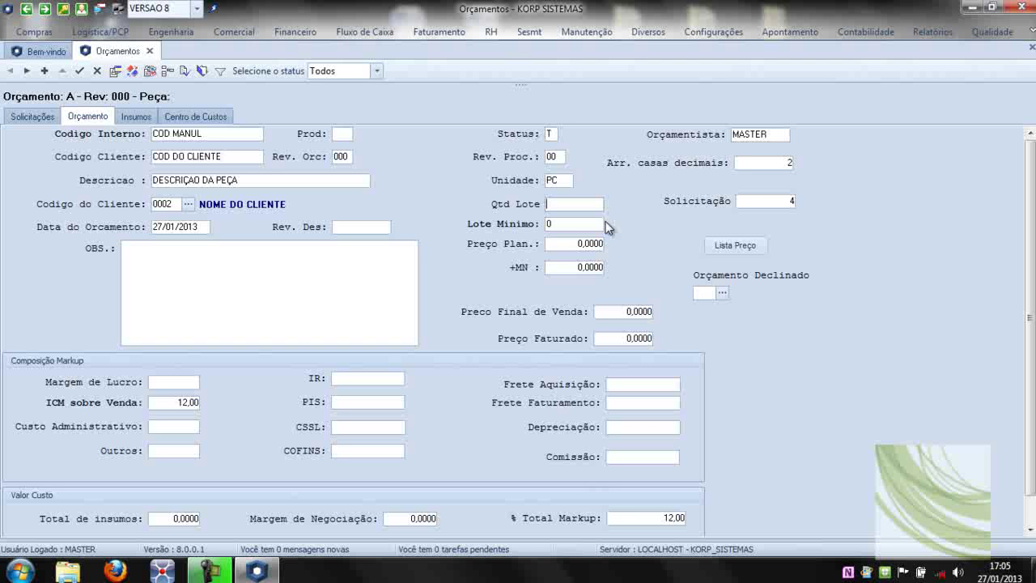
Set the quote's Qtd Lote to 1000 and its Lote Minimo to 500.
text(1000)
click(777, 200)
click(162, 227)
click(356, 227)
click(565, 227)
text(500)
key(BackSpace)
key(BackSpace)
key(BackSpace)
key(BackSpace)
text(500)
Enter OBSERVAÇÕES as the quote's notes and open the Orçamento Declinado lookup.
click(340, 311)
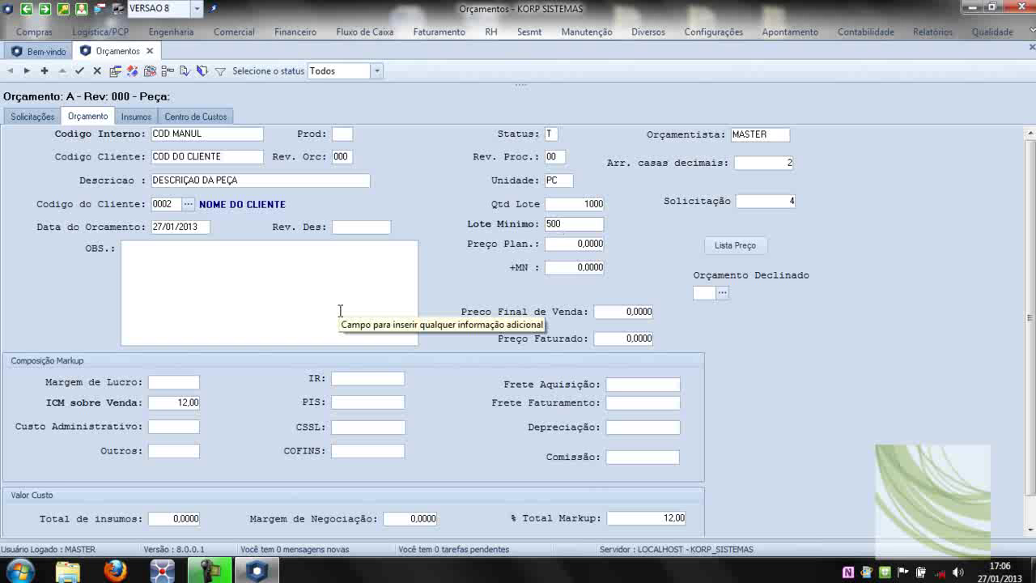
text(OBSERVAÇÕES)
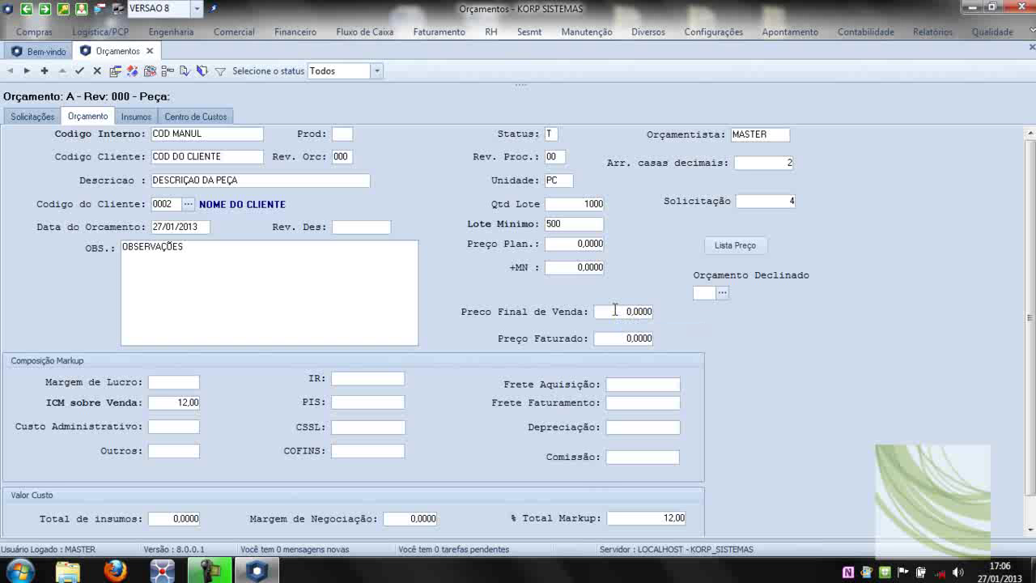
click(720, 294)
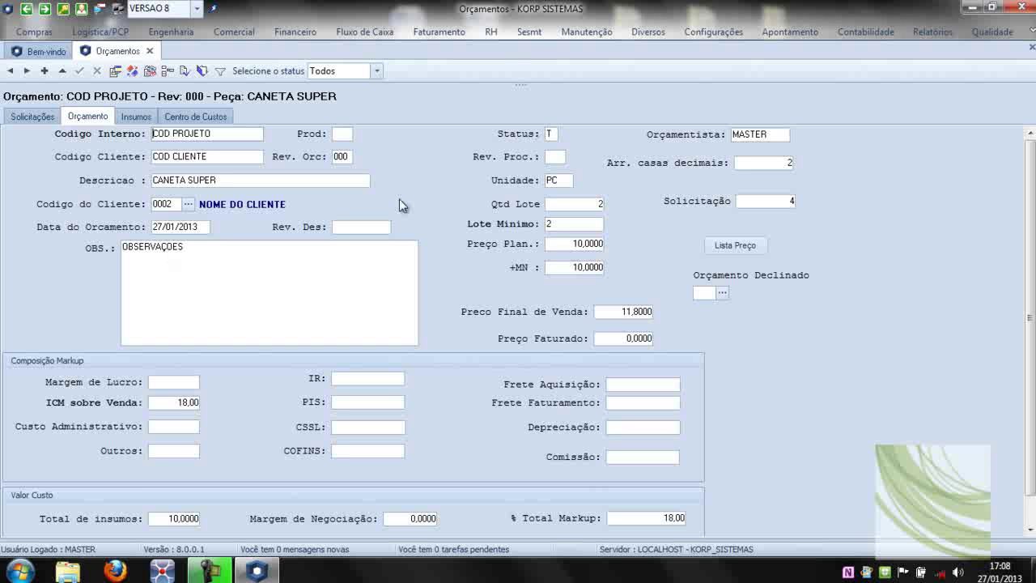
In the CANETA SUPER quote's markup, set Margem de Lucro to 10, Custo Administrativo to 15 and Outros to 5, and save.
scroll(948, 332, down, 2)
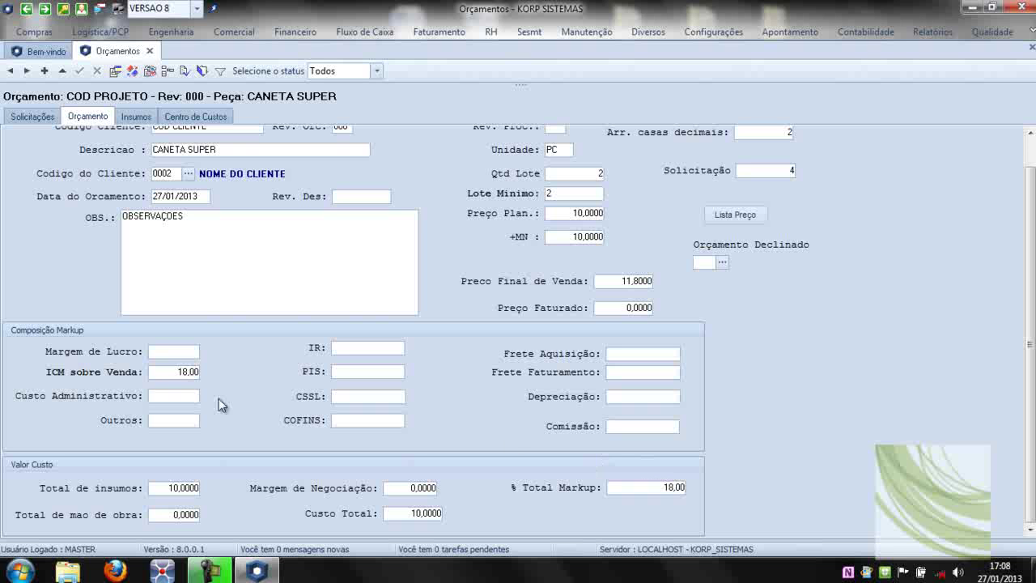
click(173, 350)
text(10)
key(Tab)
click(174, 395)
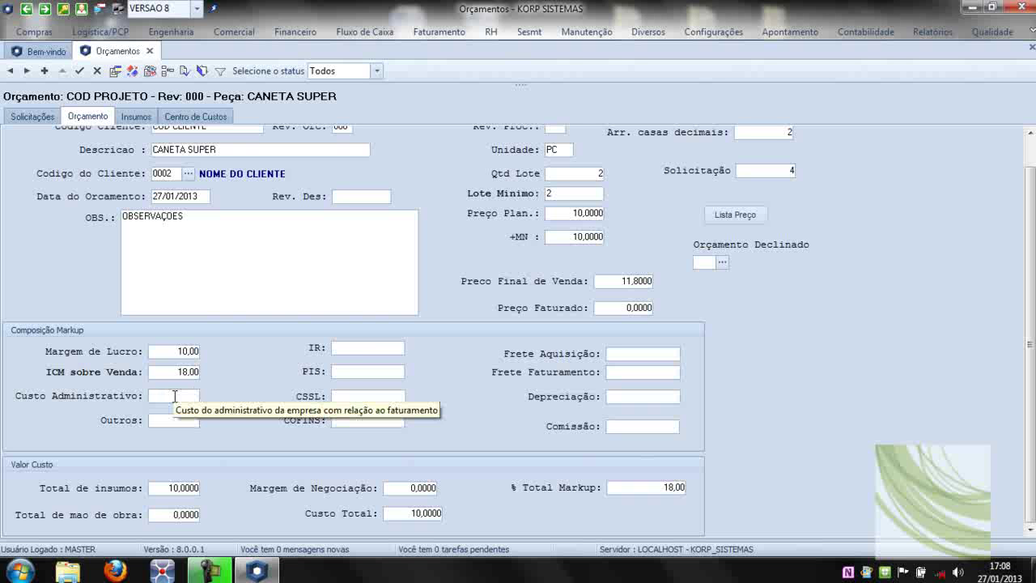
text(15)
click(178, 422)
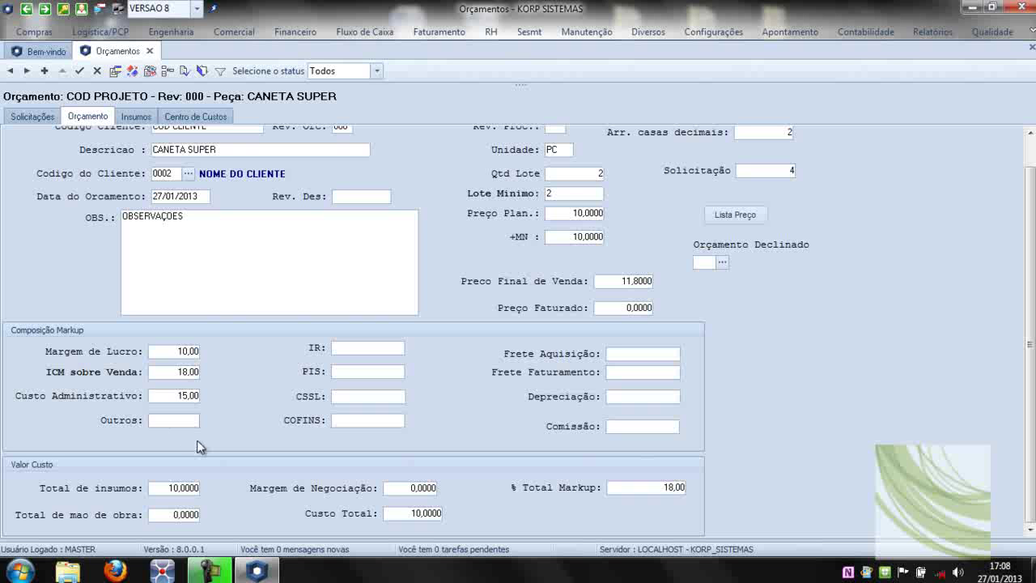
text(5)
click(360, 348)
click(634, 350)
key(ctrl+s)
Set the CANETA SUPER quote's Margem de Negociação to 10.
mouse_move(179, 487)
mouse_move(181, 525)
mouse_move(217, 277)
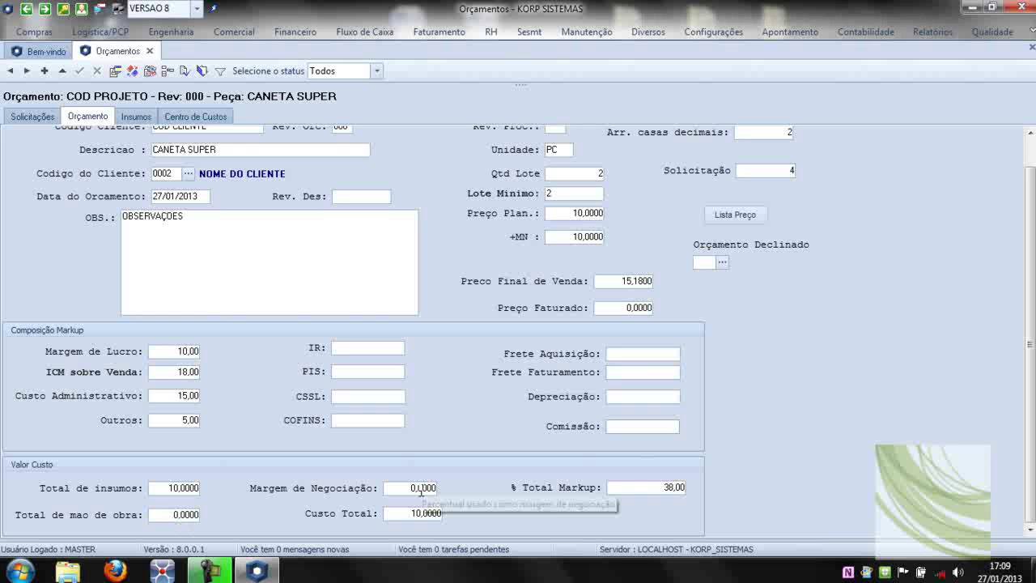
mouse_move(421, 486)
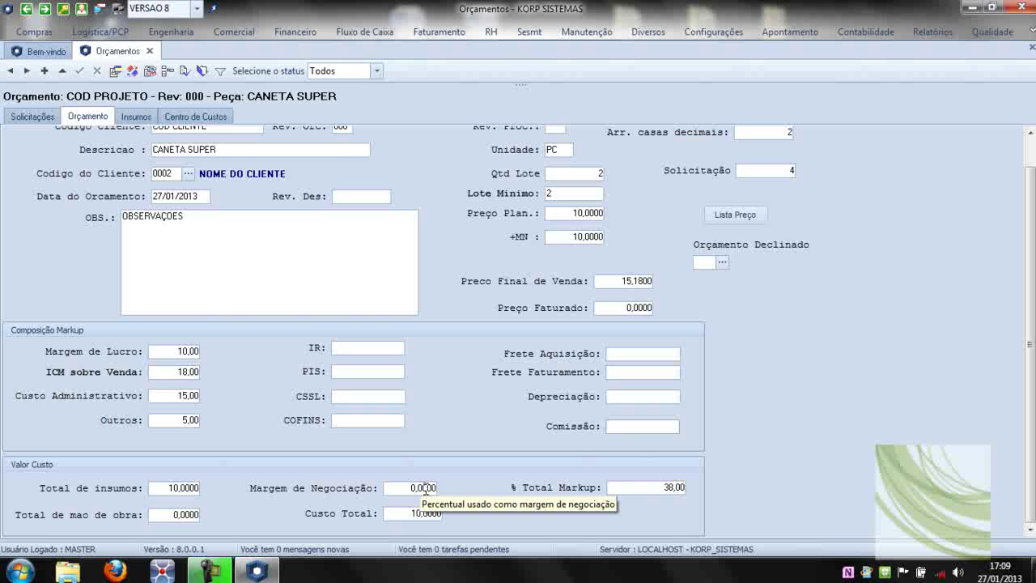
click(425, 488)
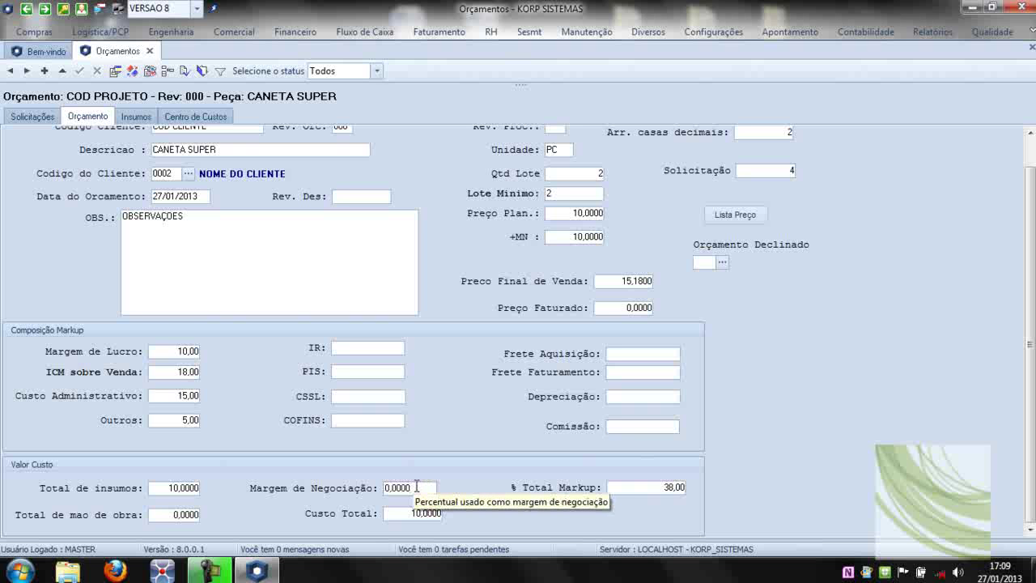
drag(416, 487, 361, 487)
text(10)
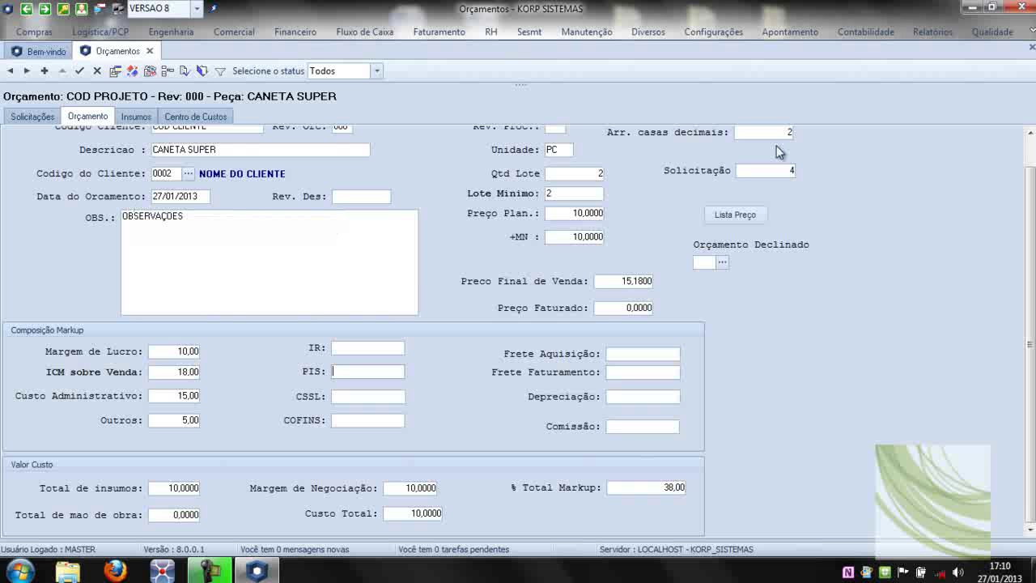
Add a line to the quote's Insumos with Condição M and the item TAMPA TRASEIRA, code 05.001.00001.
click(136, 117)
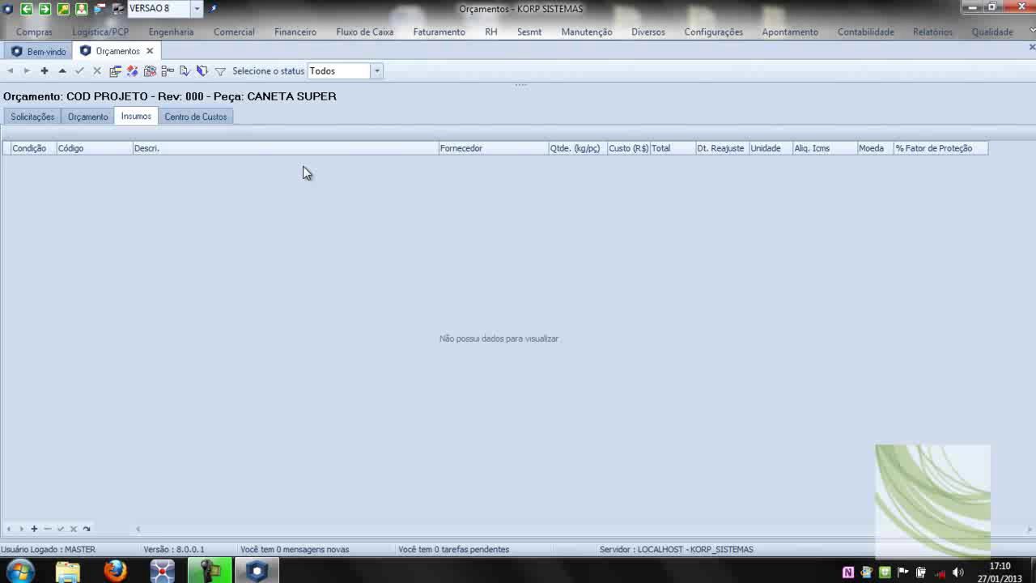
click(337, 199)
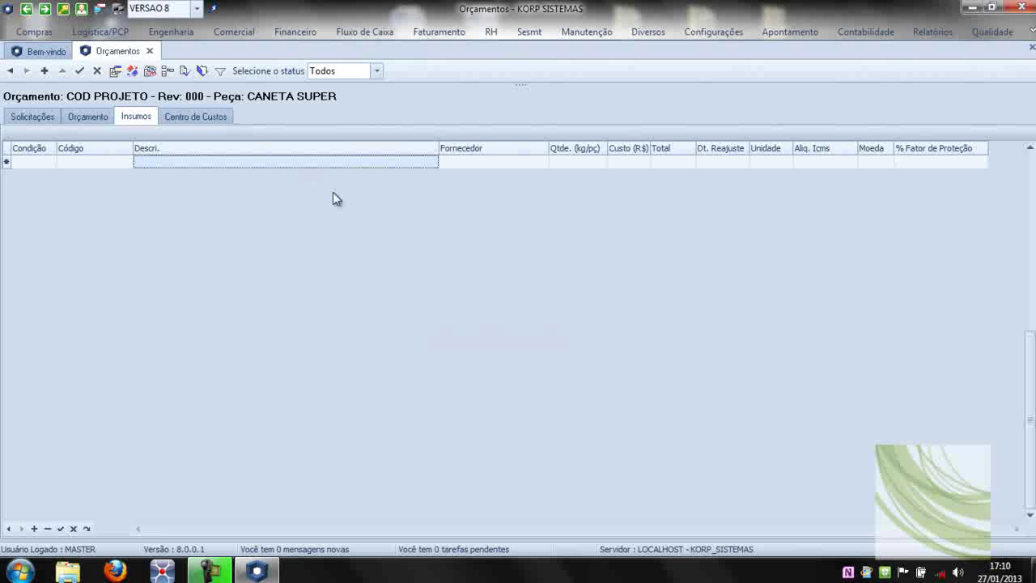
click(44, 162)
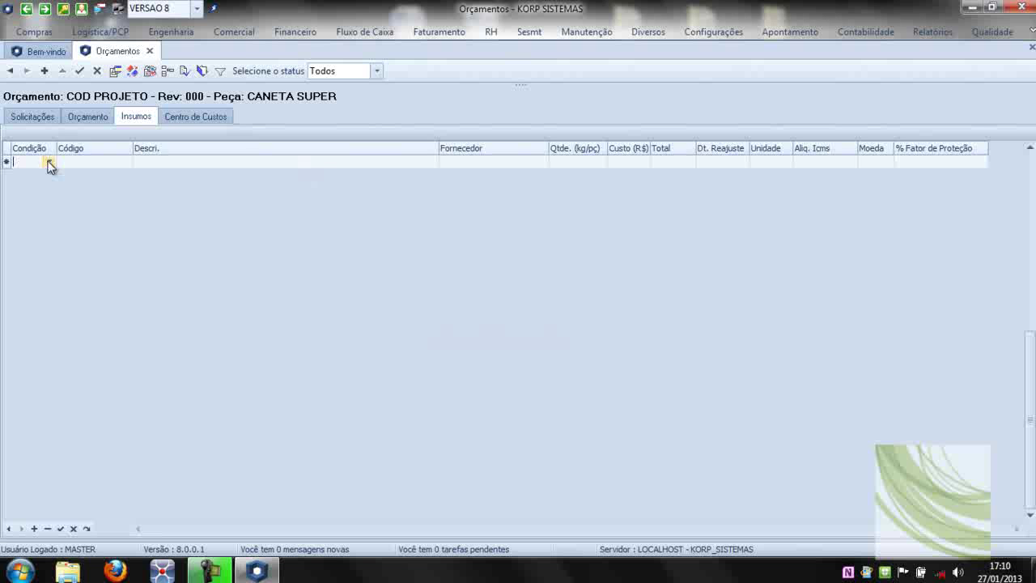
click(46, 163)
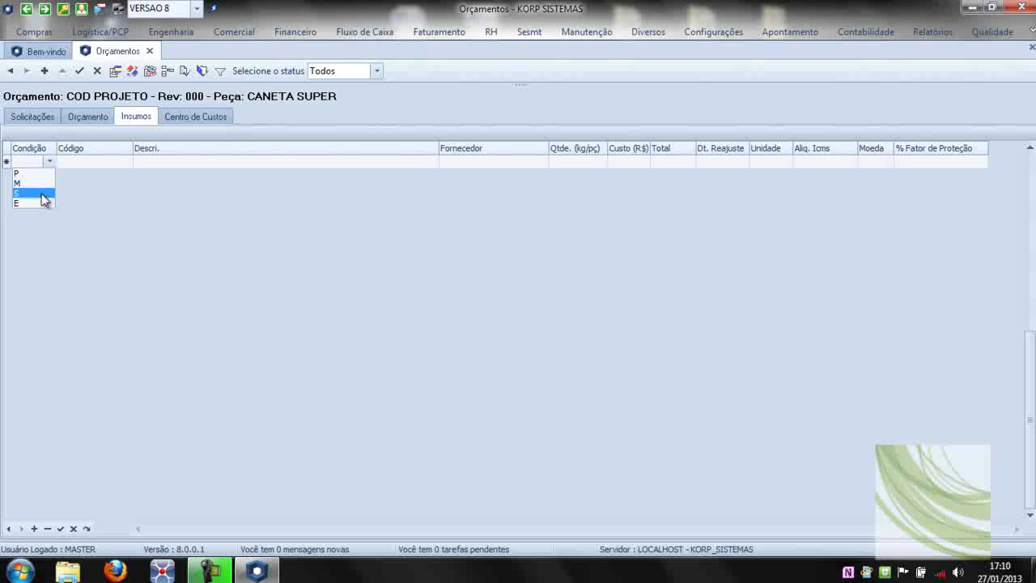
click(46, 182)
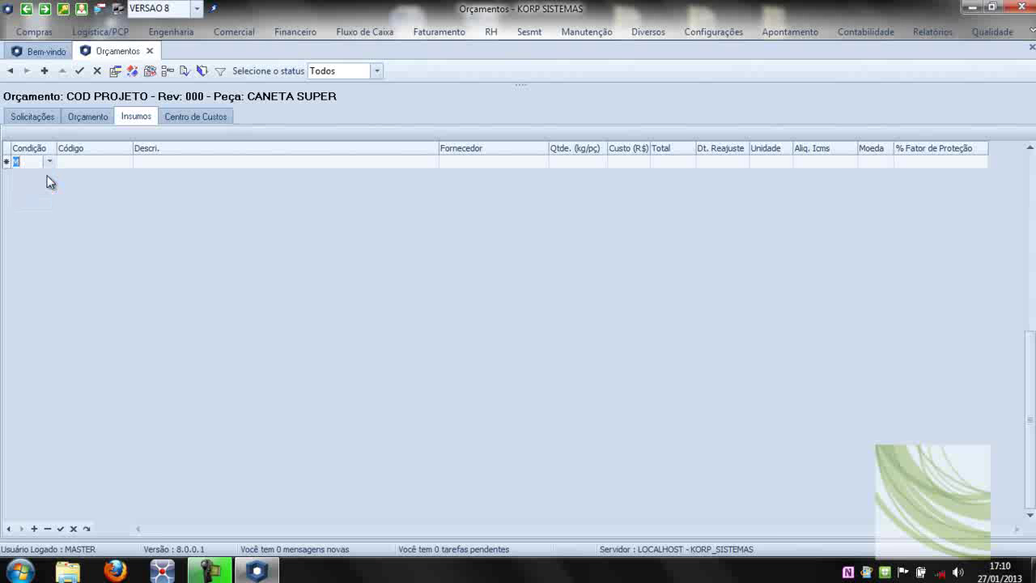
click(122, 162)
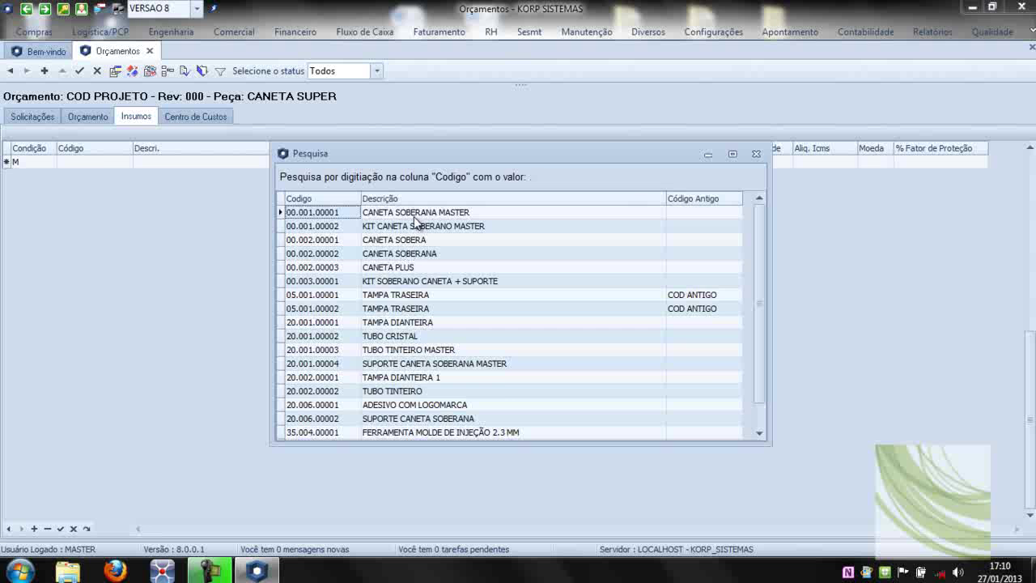
double_click(406, 295)
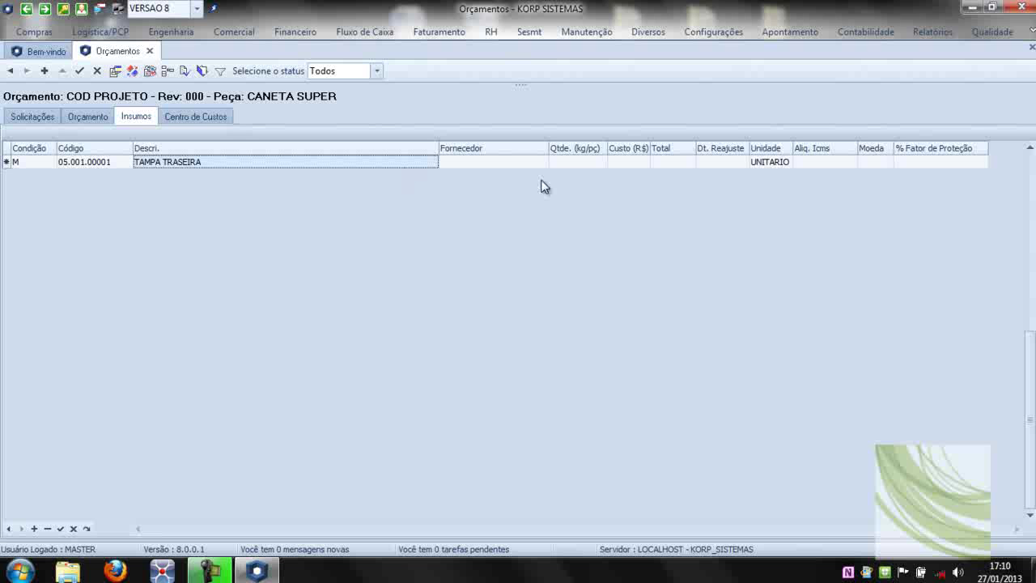
On the TAMPA TRASEIRA line, choose the supplier JAMBOS IND. COM LTDA and set the quantity to 1000 and the cost to 2.
click(625, 160)
click(625, 161)
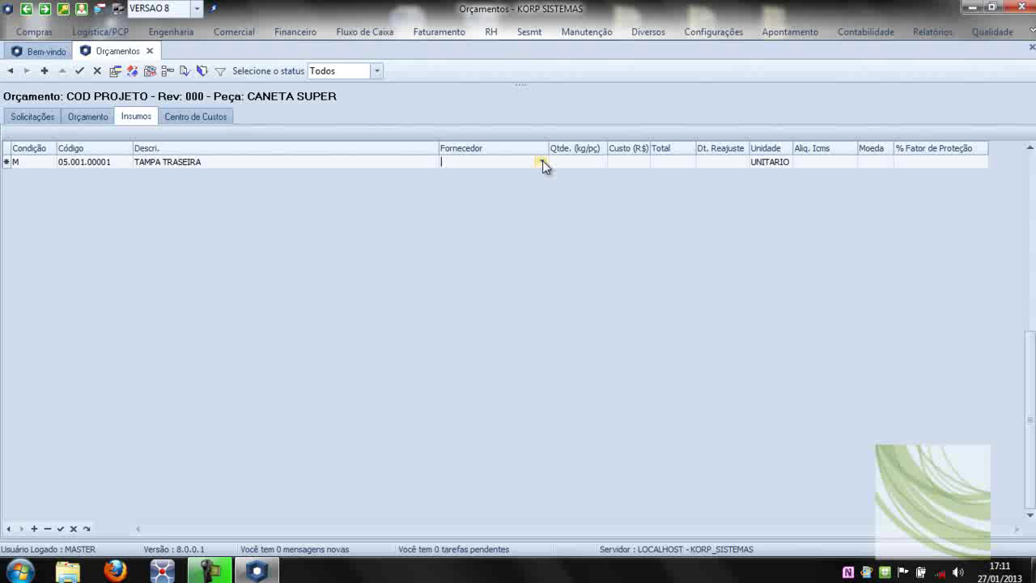
click(542, 160)
click(486, 187)
text(1000)
click(638, 160)
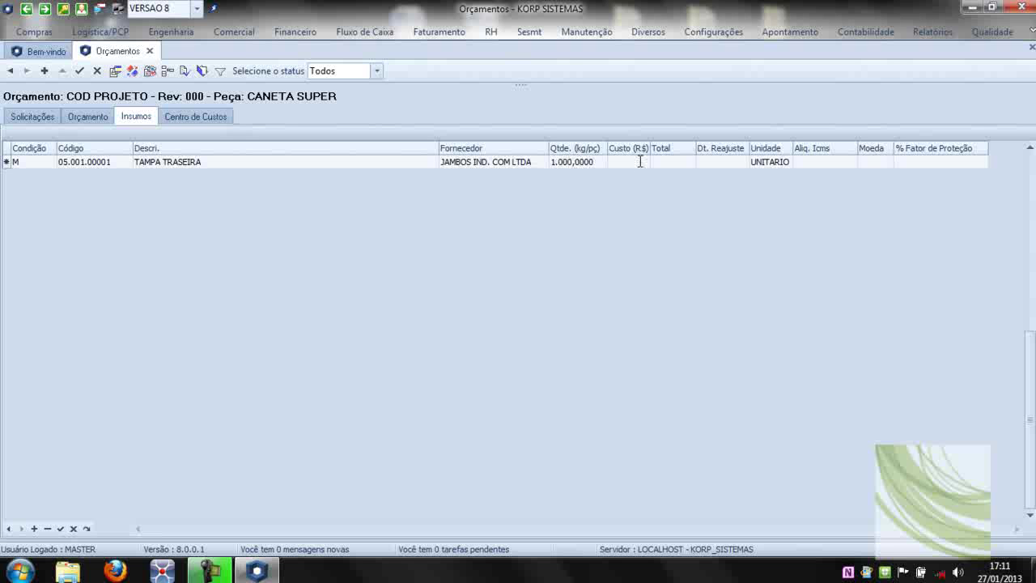
text(2)
click(684, 163)
click(724, 164)
click(813, 160)
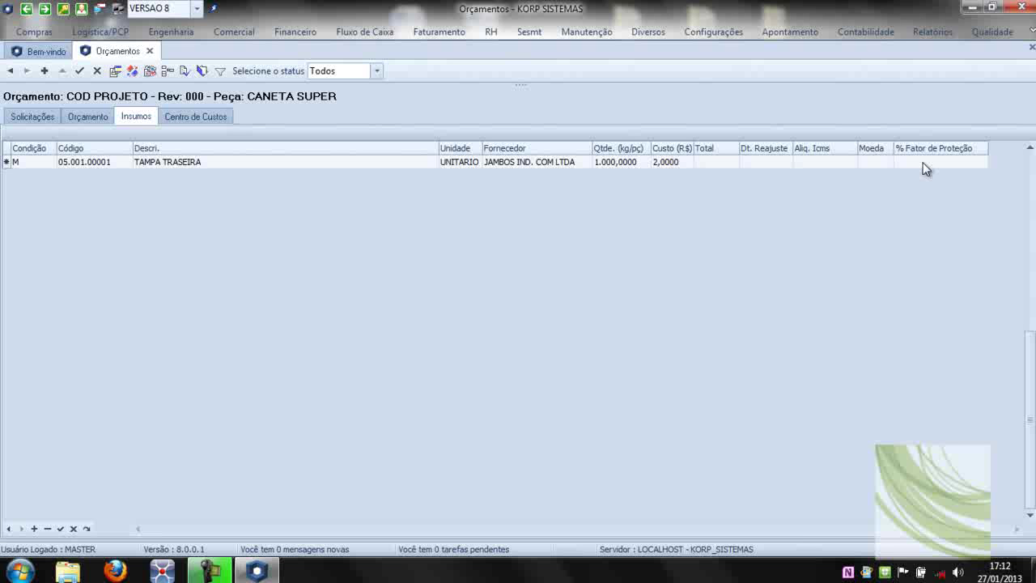
Add an M line for TUBO TINTEIRO from TINTORETO IND COM LTDA with quantity 1000, cost 3, ICMS 18 and protection factor 5, and widen the Total column.
key(Down)
key(Left)
key(Left)
key(Left)
key(Left)
key(Left)
key(Left)
key(Left)
key(Left)
key(Left)
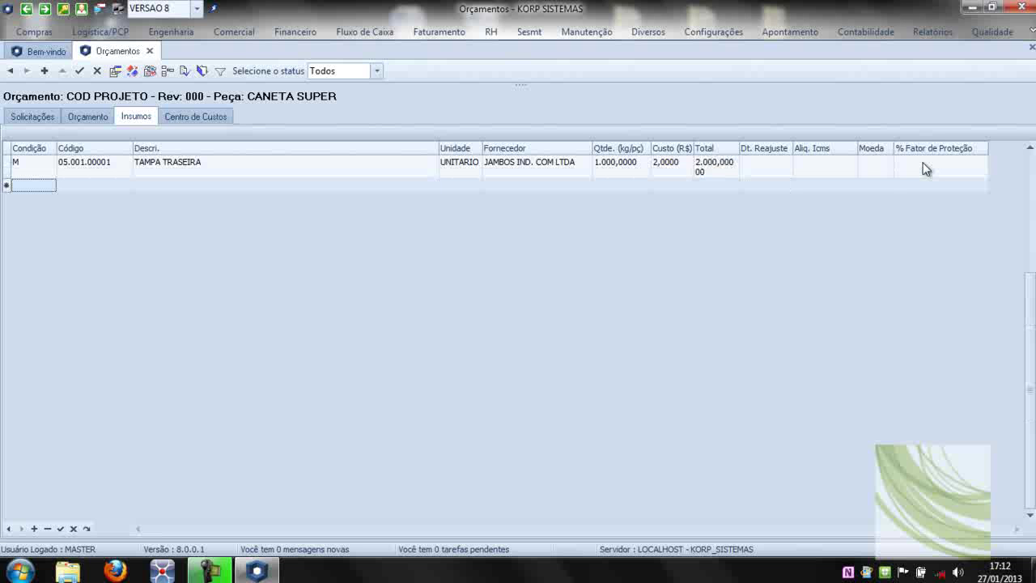
click(125, 185)
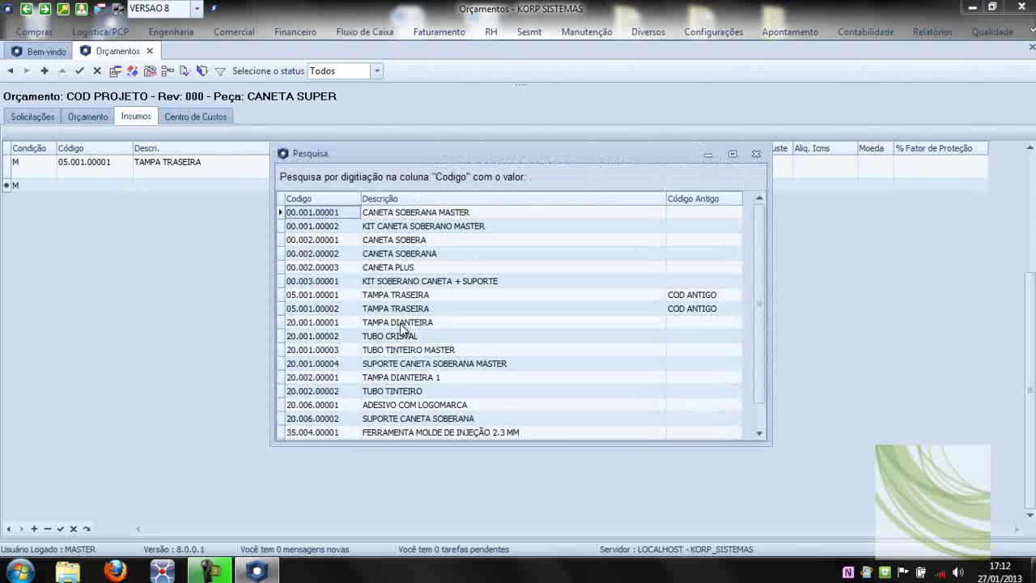
double_click(411, 394)
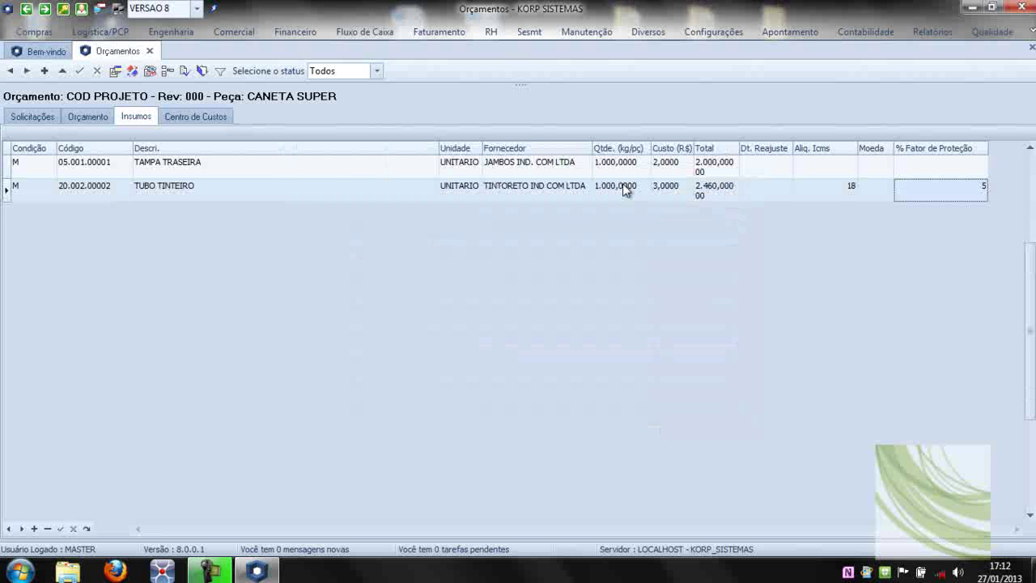
drag(737, 147, 786, 144)
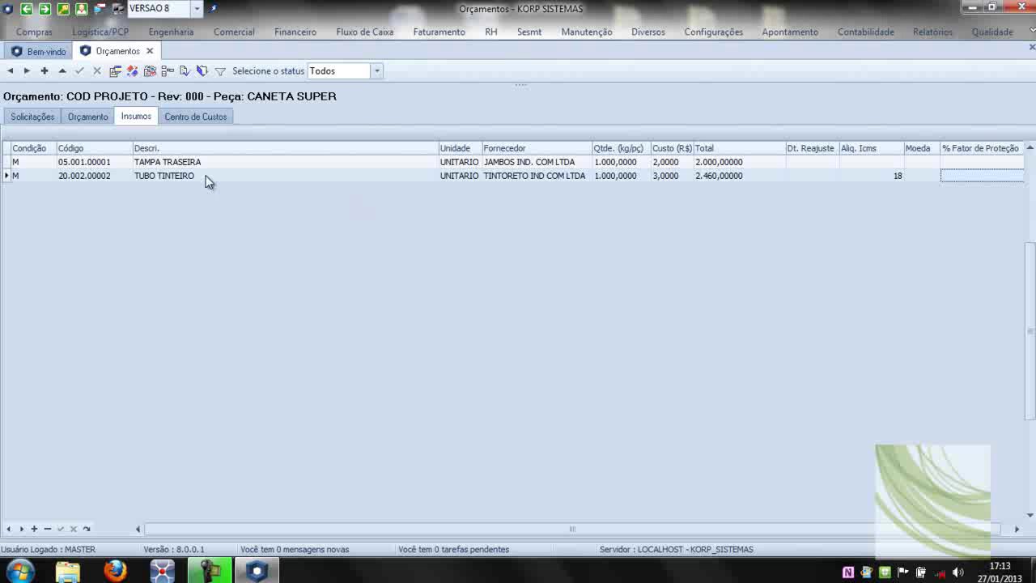
Add cost centre 1, SERIGRAFIA, to the quote's Centro de Custos and set its Tempo to 2.
click(196, 119)
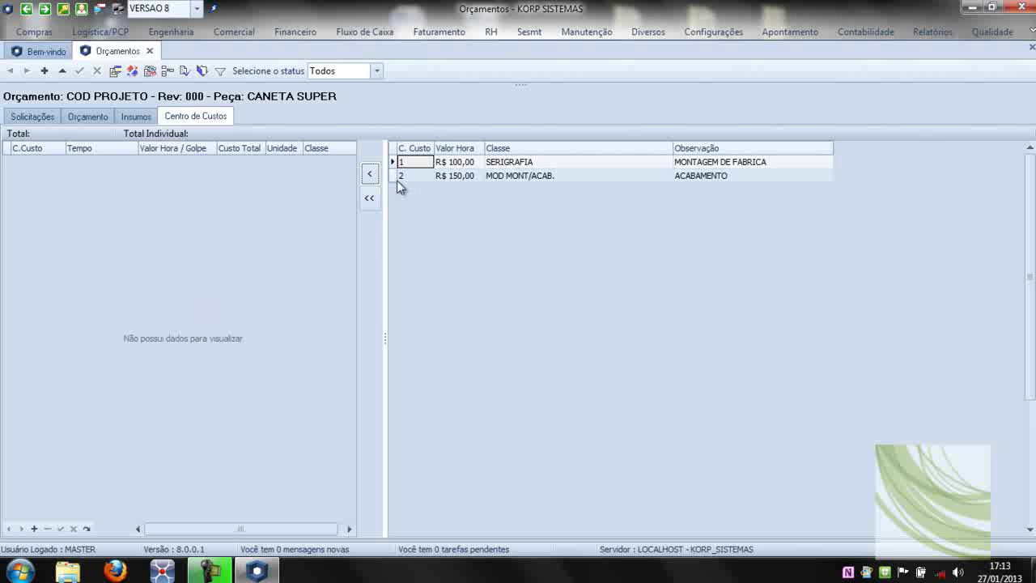
click(430, 176)
click(425, 162)
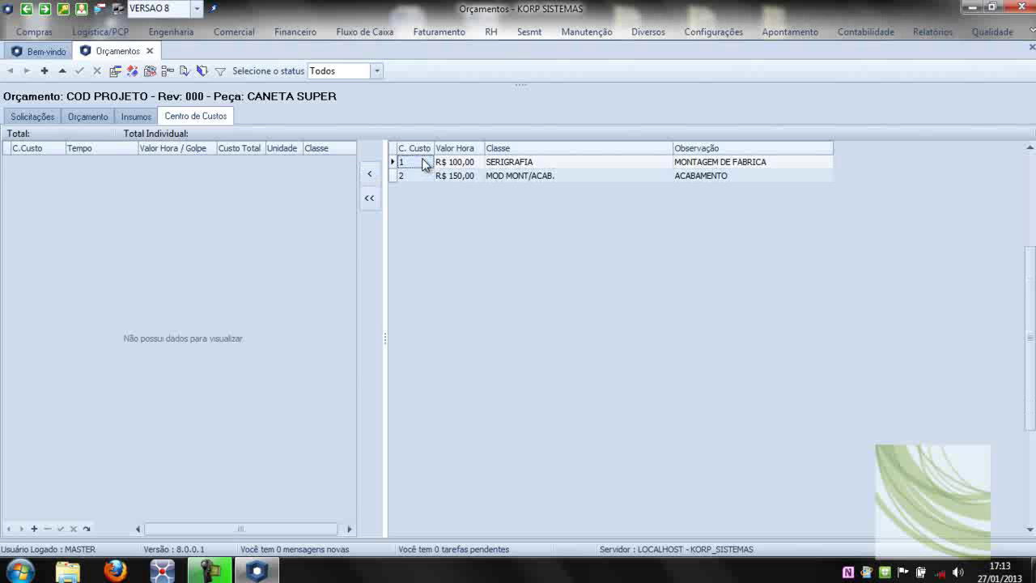
click(373, 176)
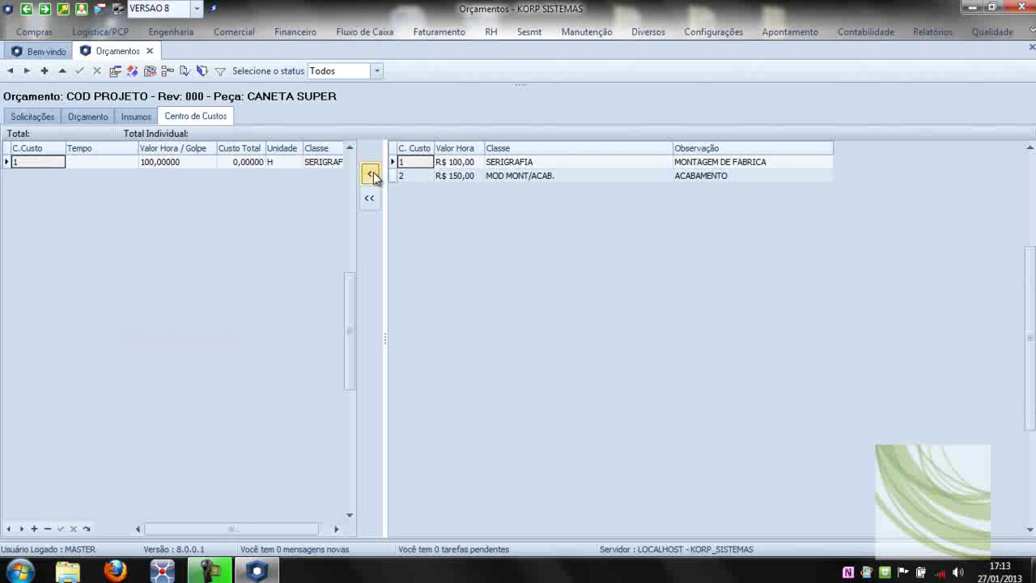
click(69, 167)
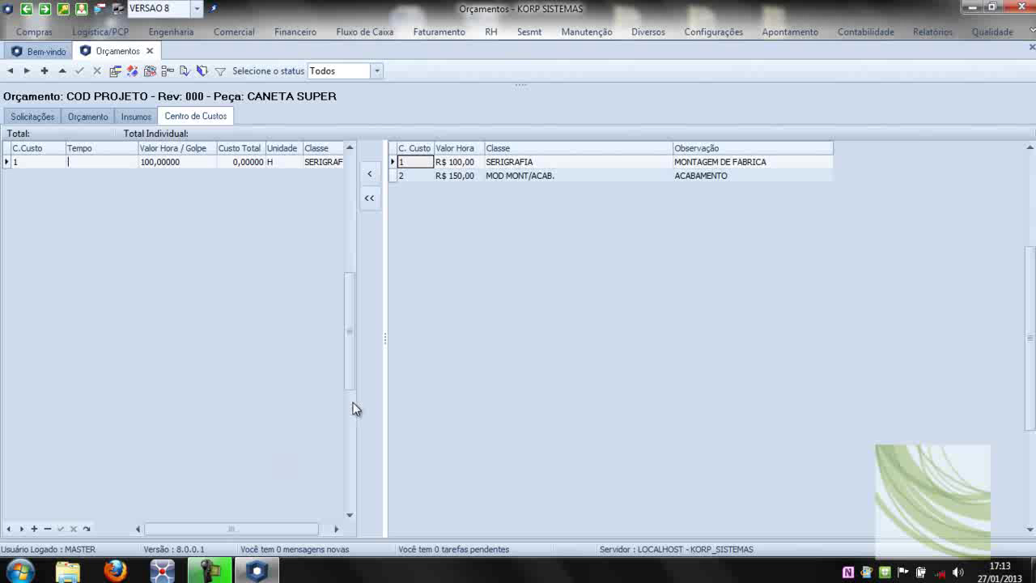
drag(383, 402, 474, 407)
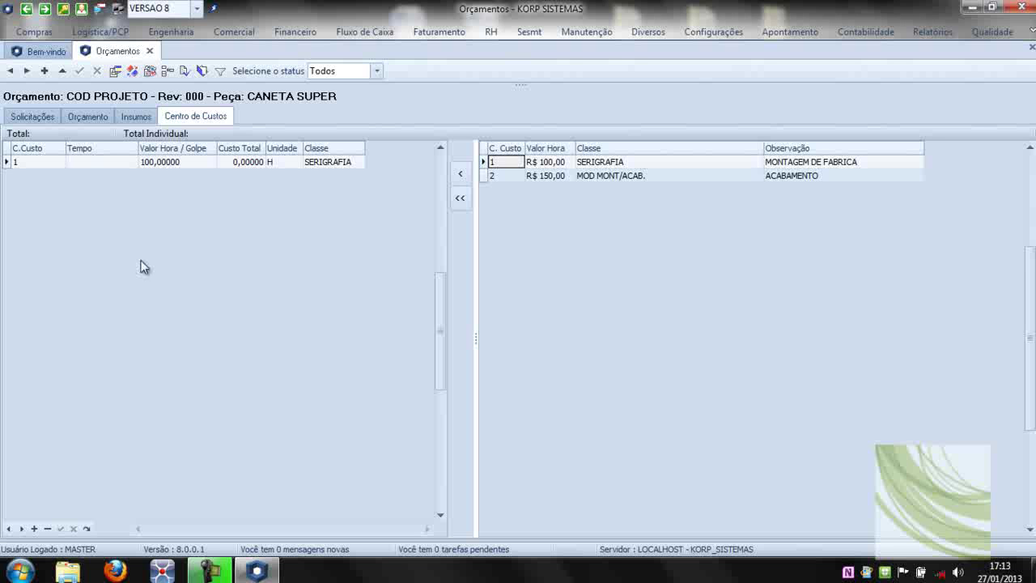
text(2)
key(Tab)
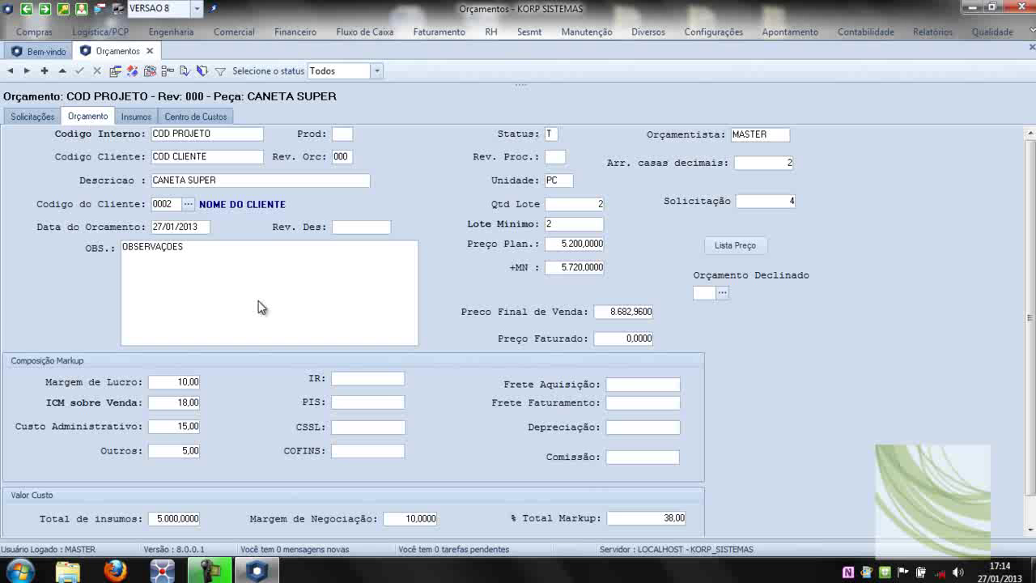
Review the quote's price and cost fields, check the items of its request, and reopen the COD PROJETO quote.
scroll(1032, 328, down, 1)
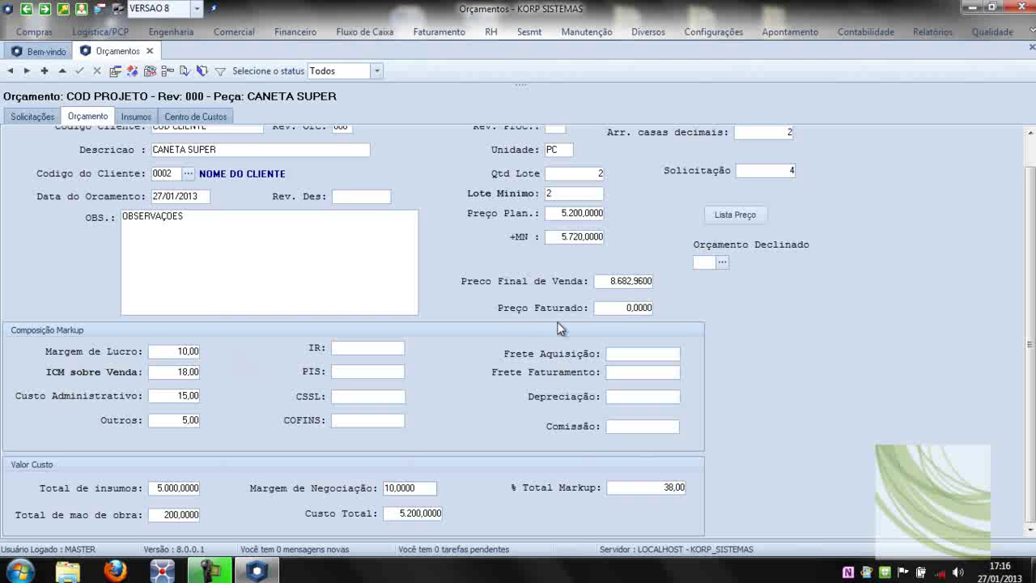
click(603, 309)
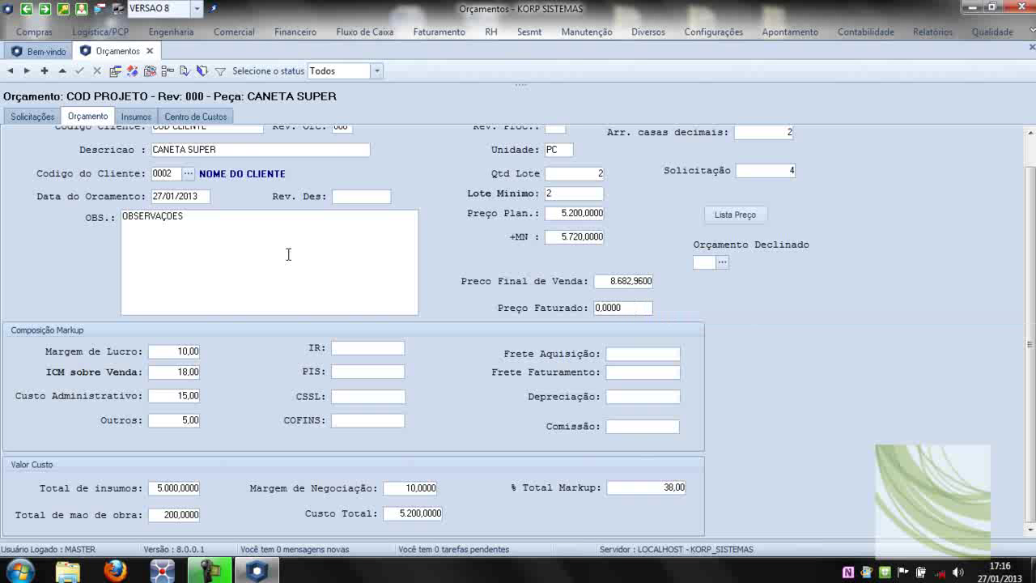
click(32, 117)
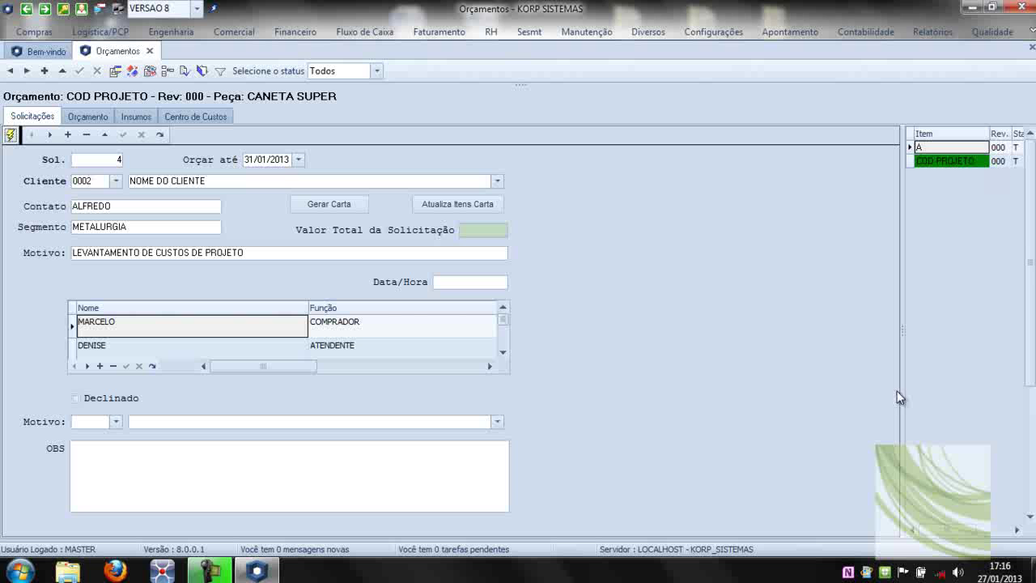
drag(902, 388, 821, 388)
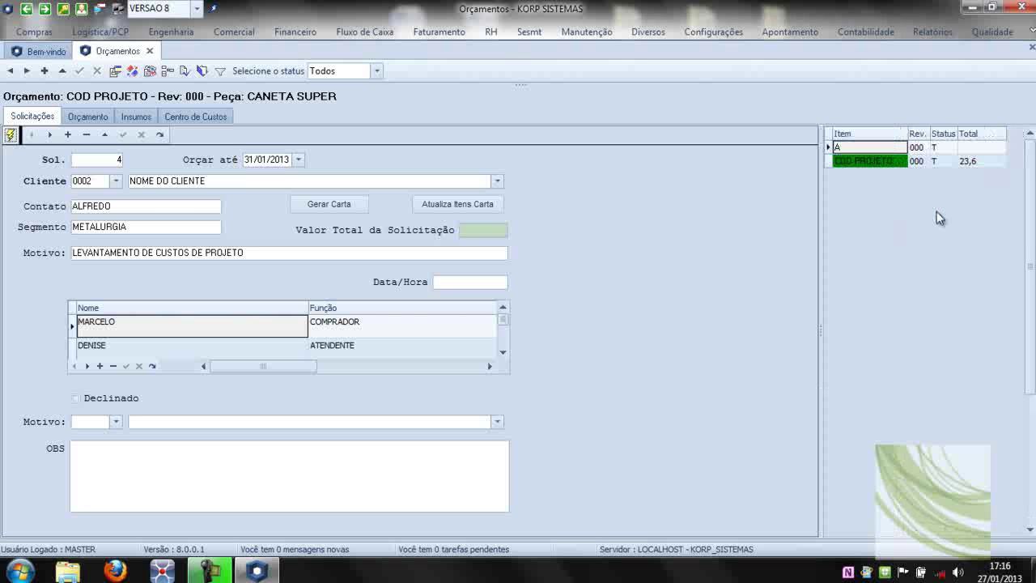
double_click(872, 161)
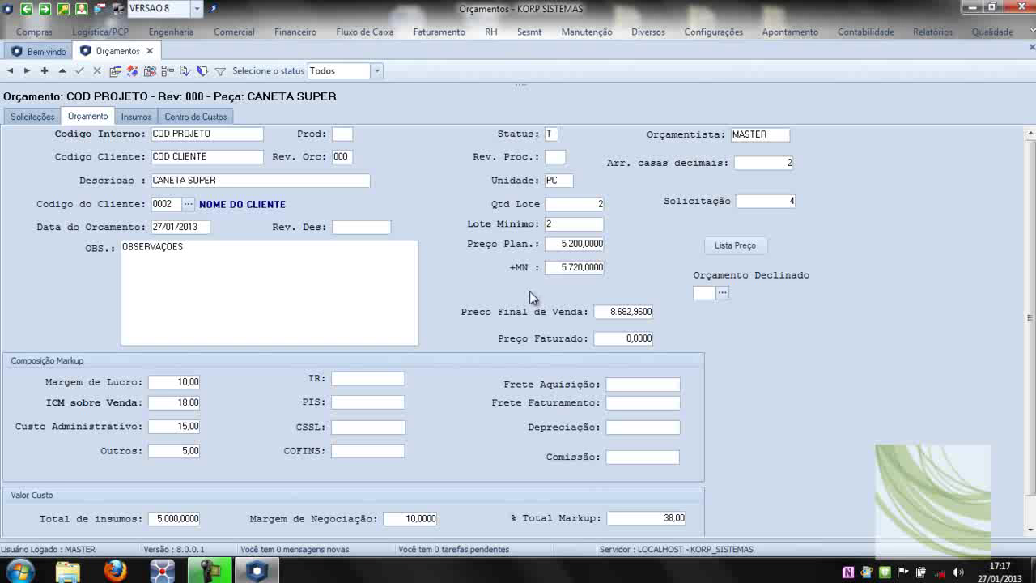
Open Processos from the engineering module and copy the code of the CANETA SOBERA process.
click(171, 31)
click(64, 55)
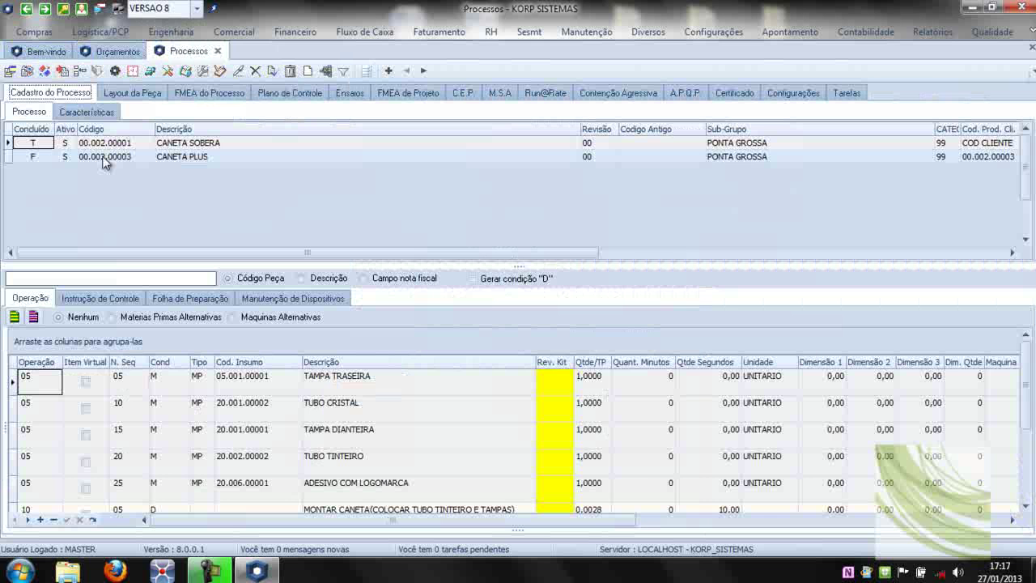
click(107, 158)
click(103, 144)
key(ctrl+c)
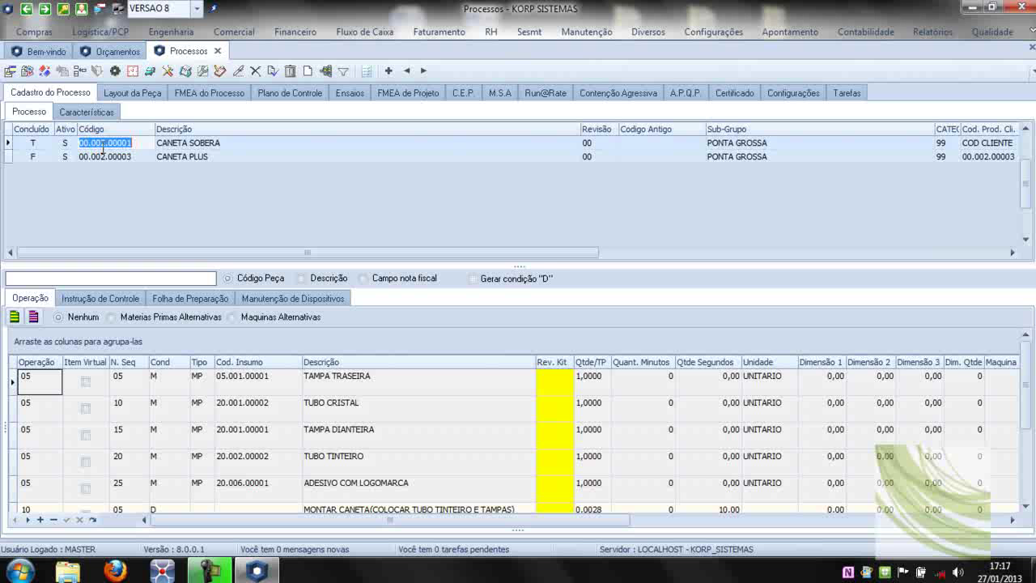
Back in Orçamentos, create a new quote with Codigo Interno 00.002.00001 and ICM sobre Venda 18, and save it.
click(118, 53)
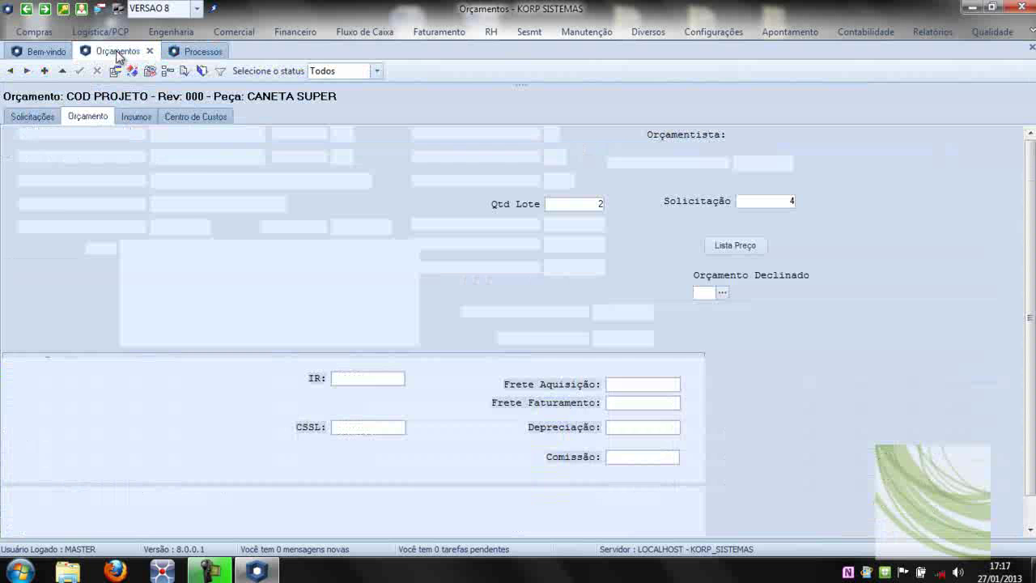
click(44, 70)
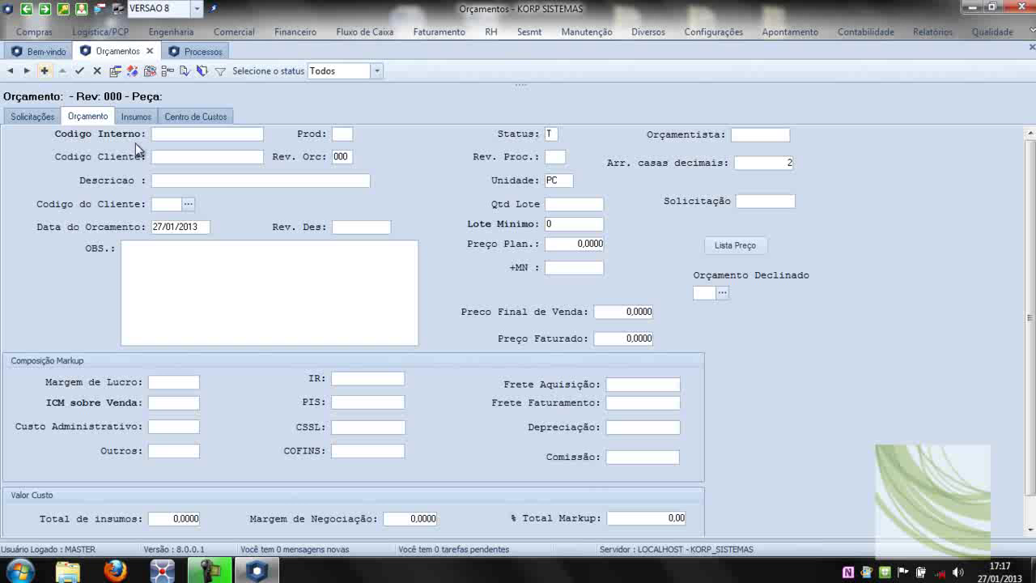
click(167, 133)
key(ctrl+v)
click(165, 403)
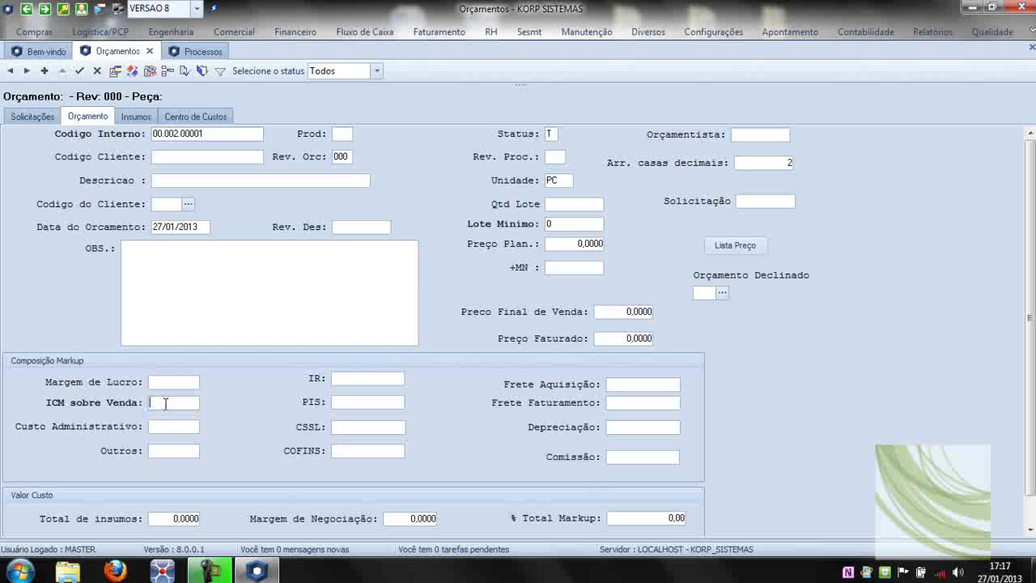
text(188)
key(BackSpace)
key(BackSpace)
text(8)
click(79, 71)
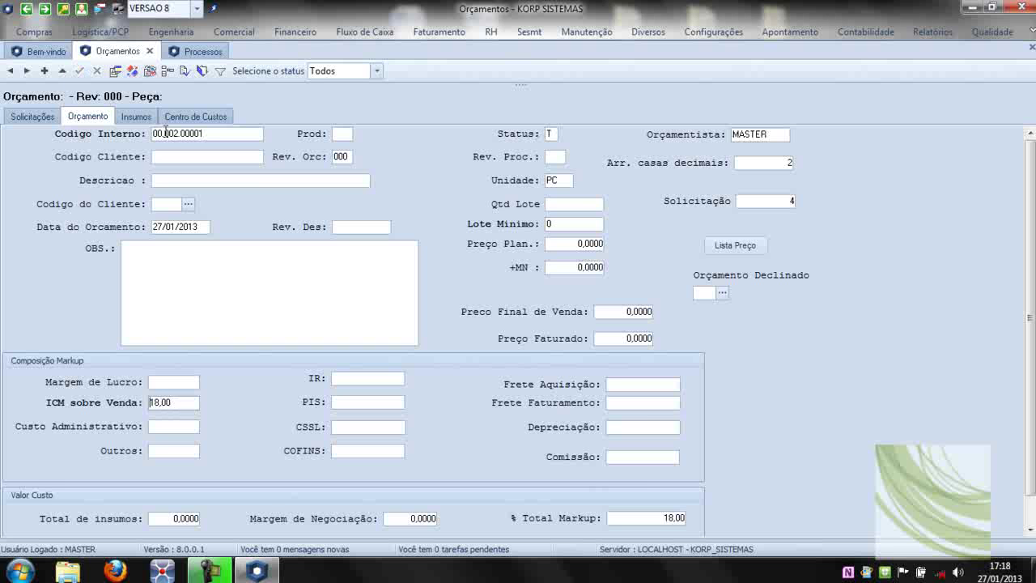
Import the process into the 00.002.00001 quote without creating a new revision, and include the process times.
right_click(384, 165)
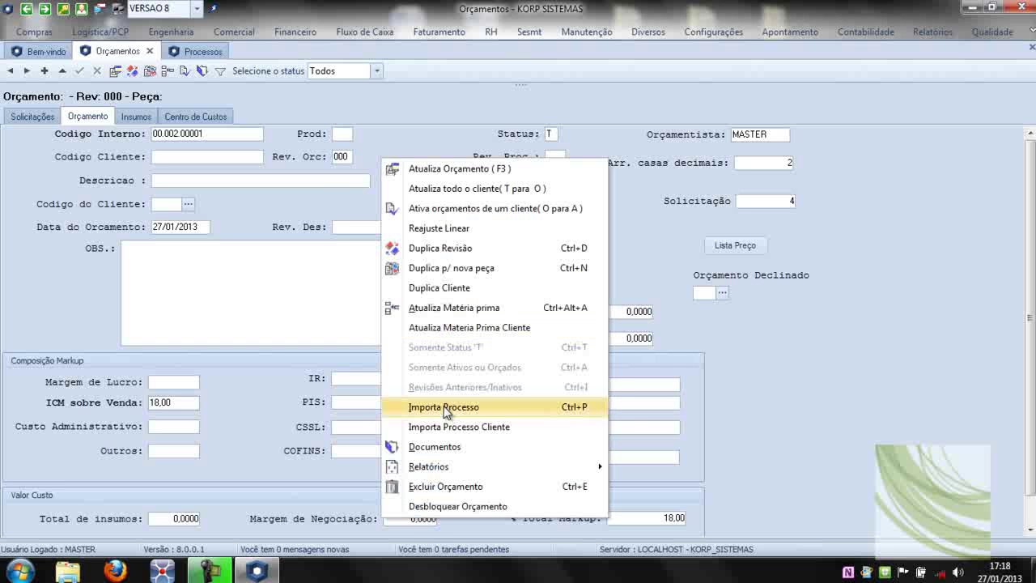
click(444, 407)
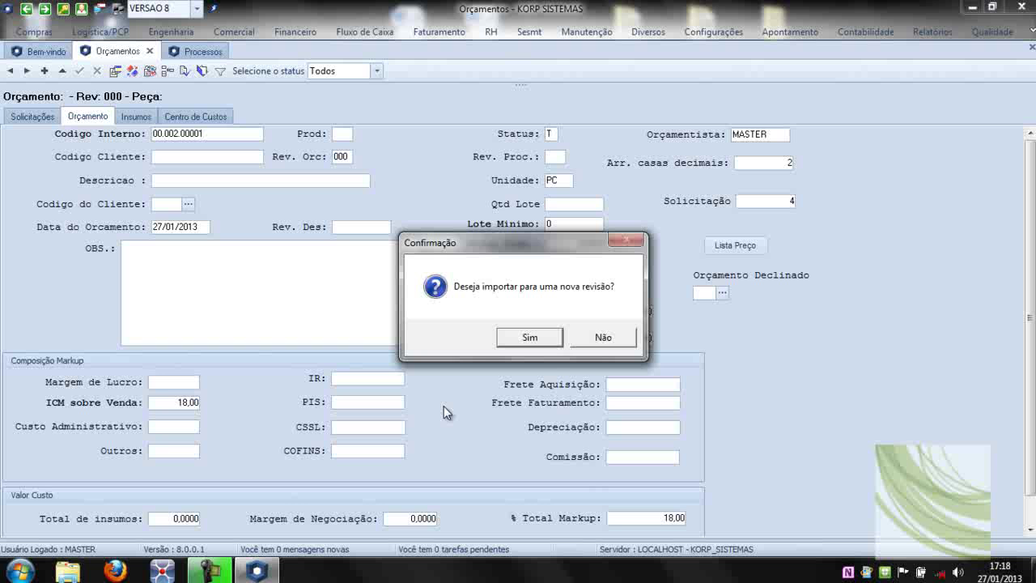
click(588, 338)
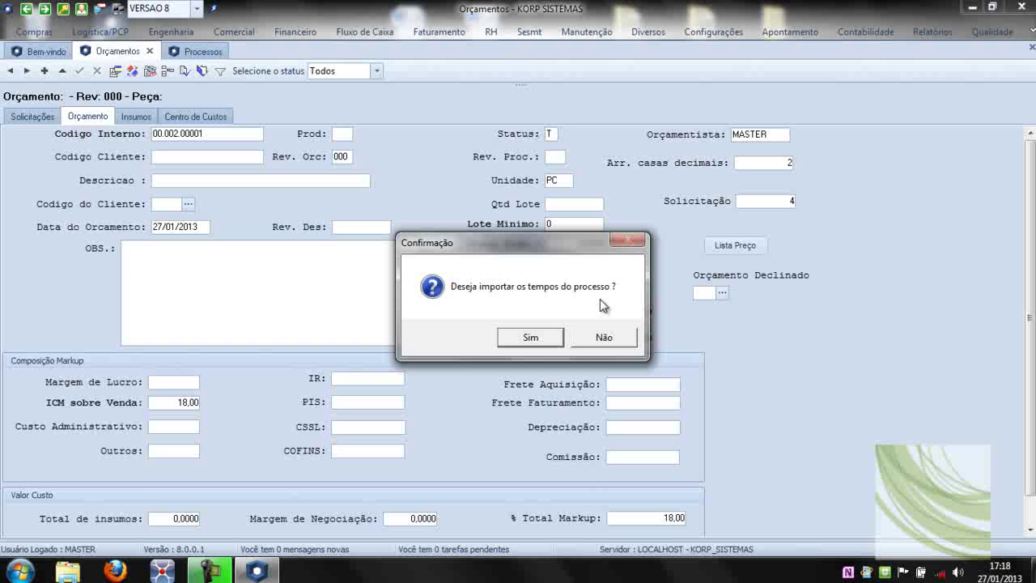
click(546, 338)
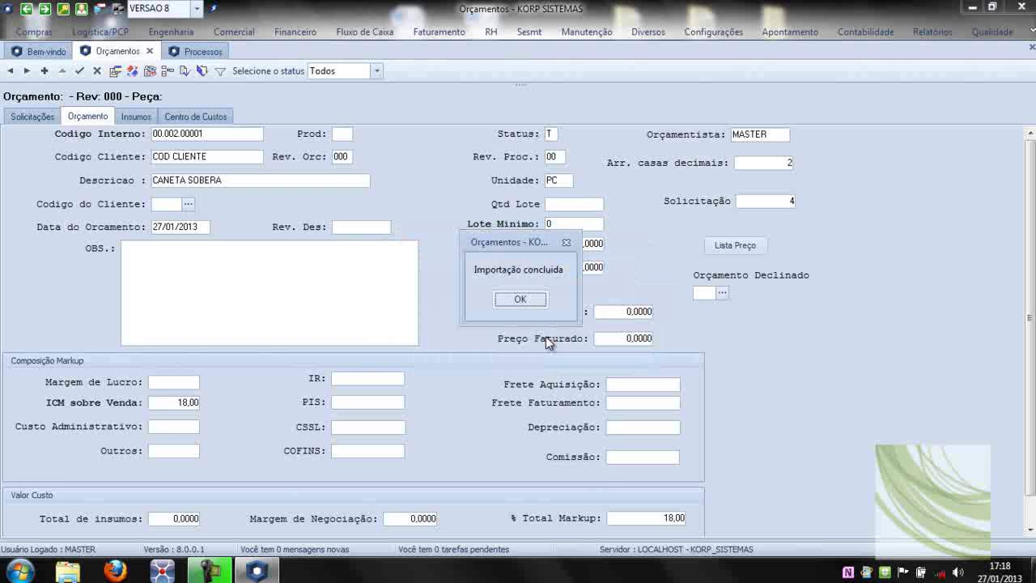
click(518, 299)
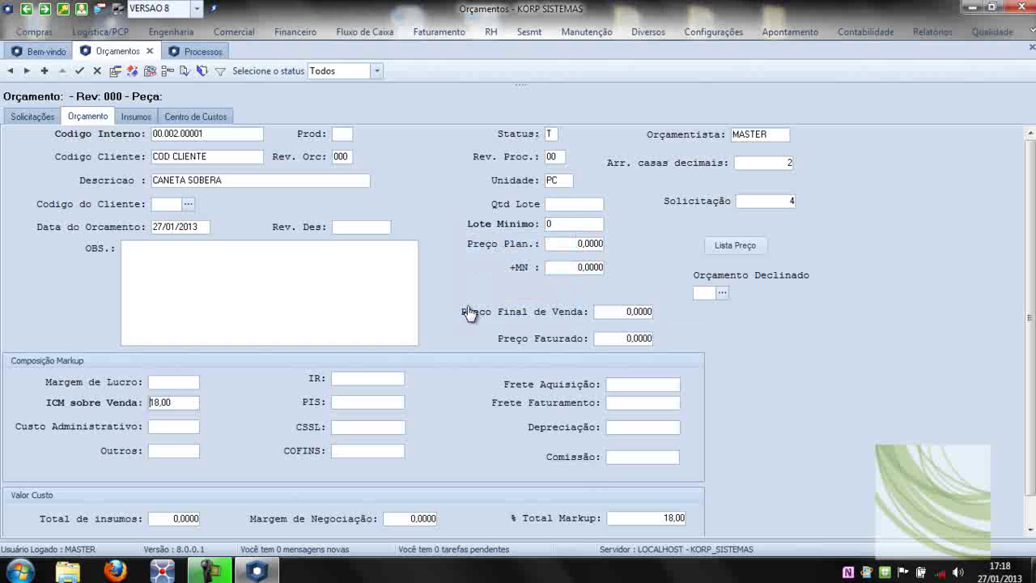
Check the imported supplies and cost centres, and set the supplies' Custo (R$) to 10, 20, 10, 10 and 30 in row order.
click(137, 118)
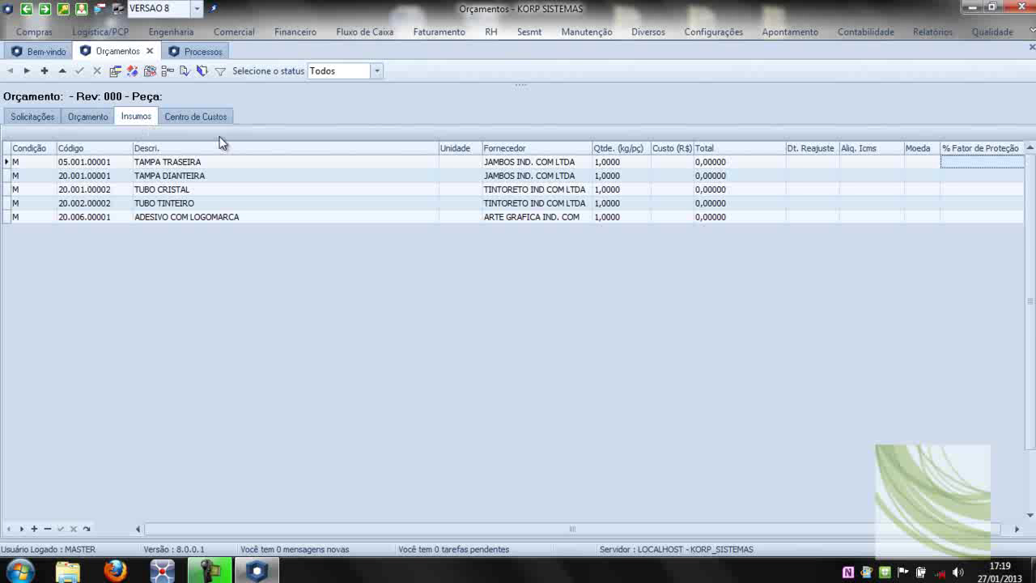
click(203, 116)
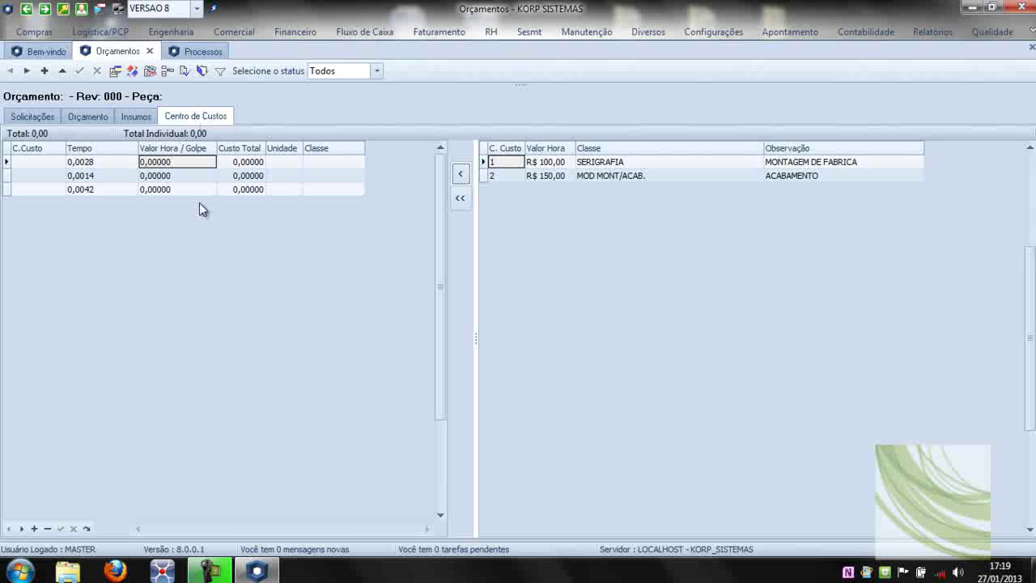
click(136, 115)
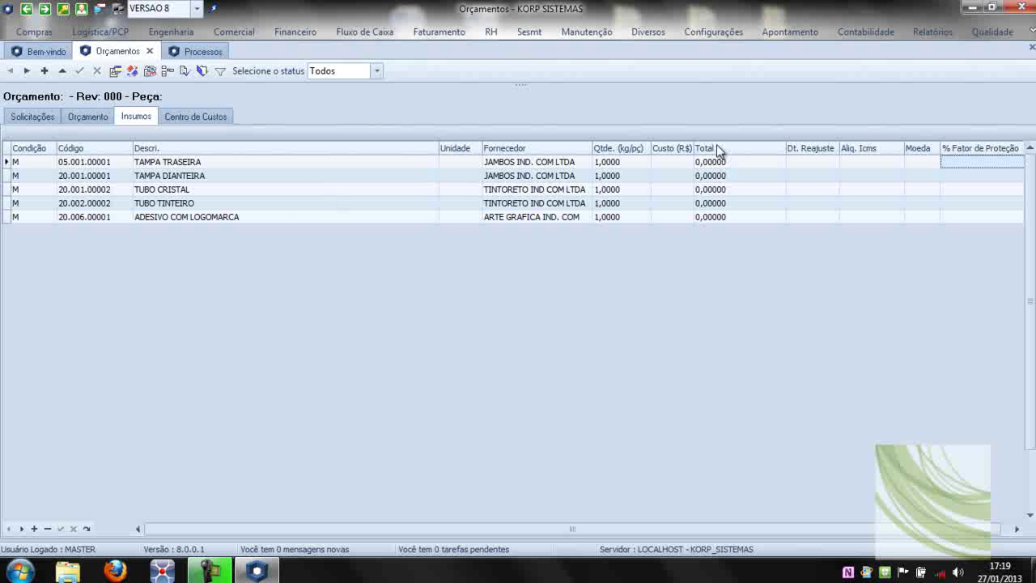
click(688, 164)
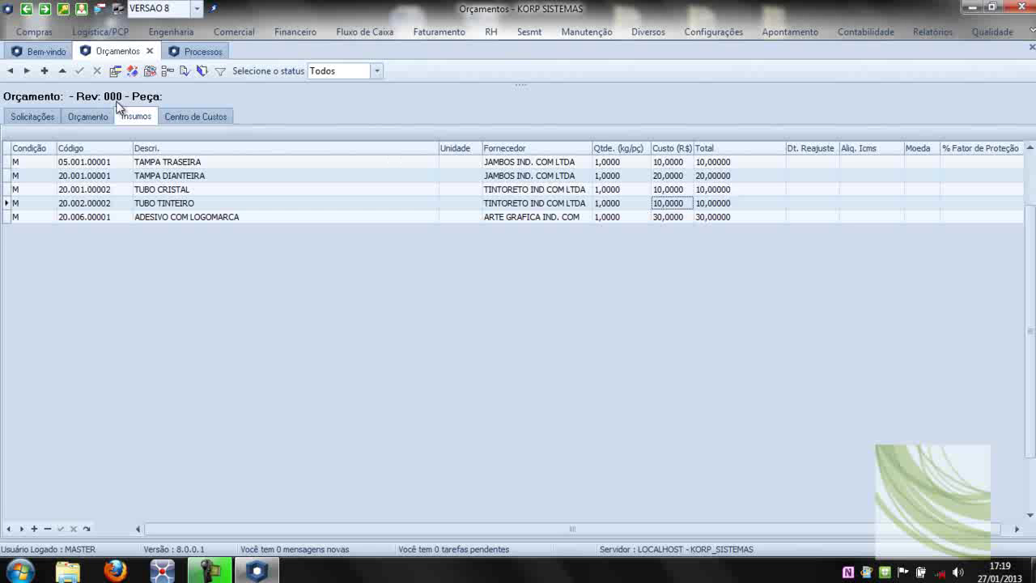
Set Valor Hora / Golpe to 10, 5 and 23 on the three cost centre rows, and check the quote's total costs.
click(199, 116)
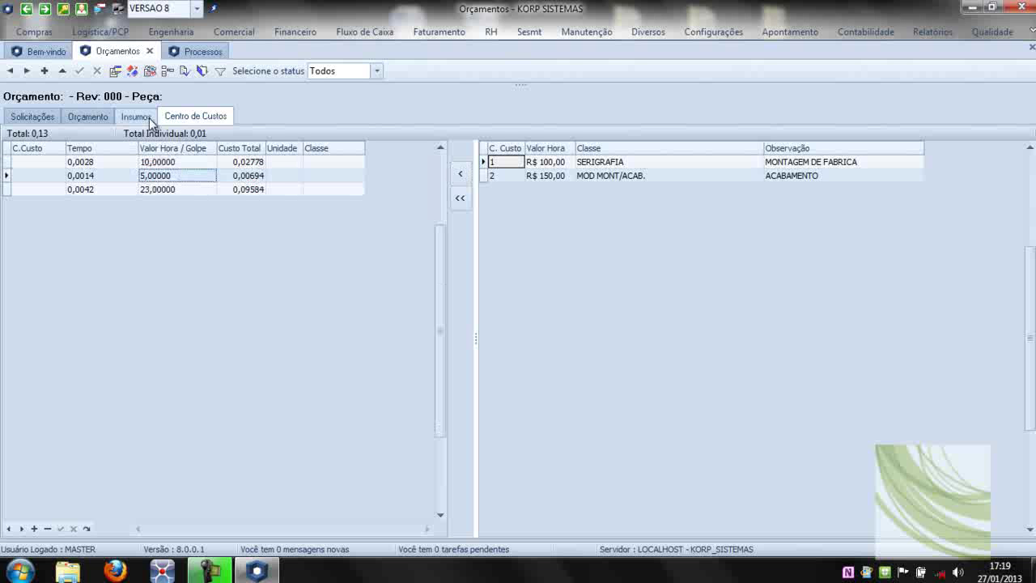
click(86, 117)
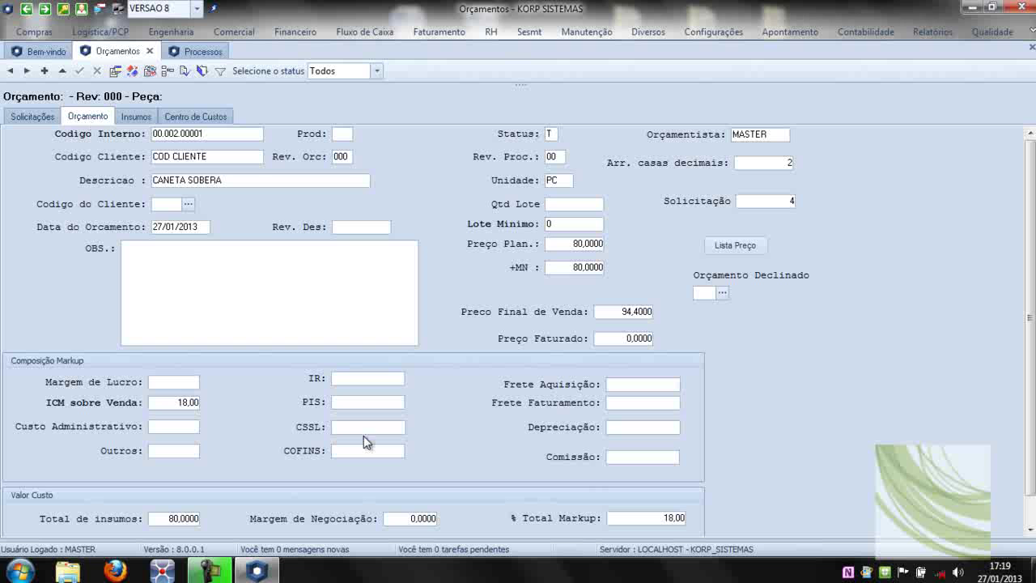
click(1029, 530)
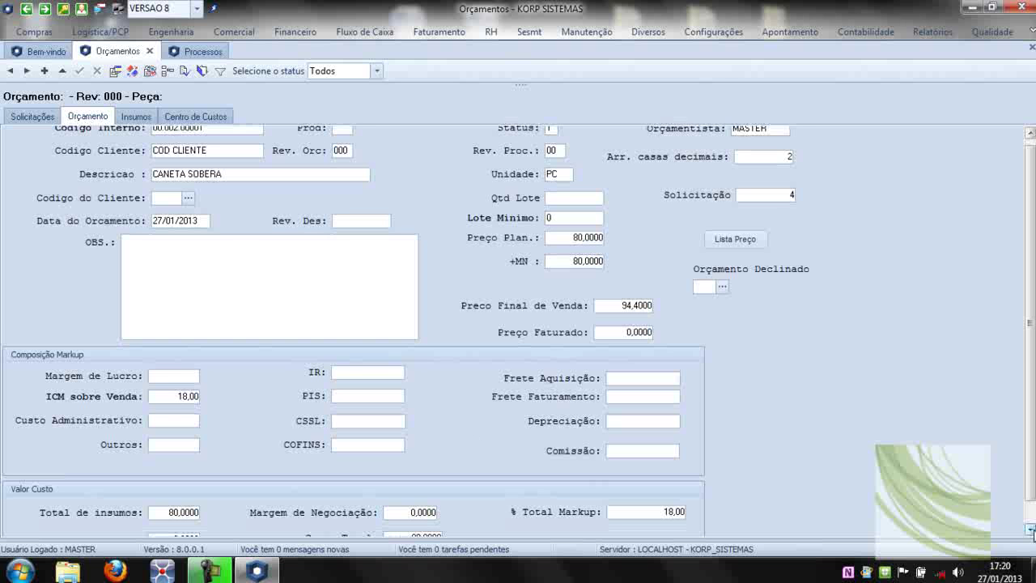
click(1029, 530)
click(1029, 530)
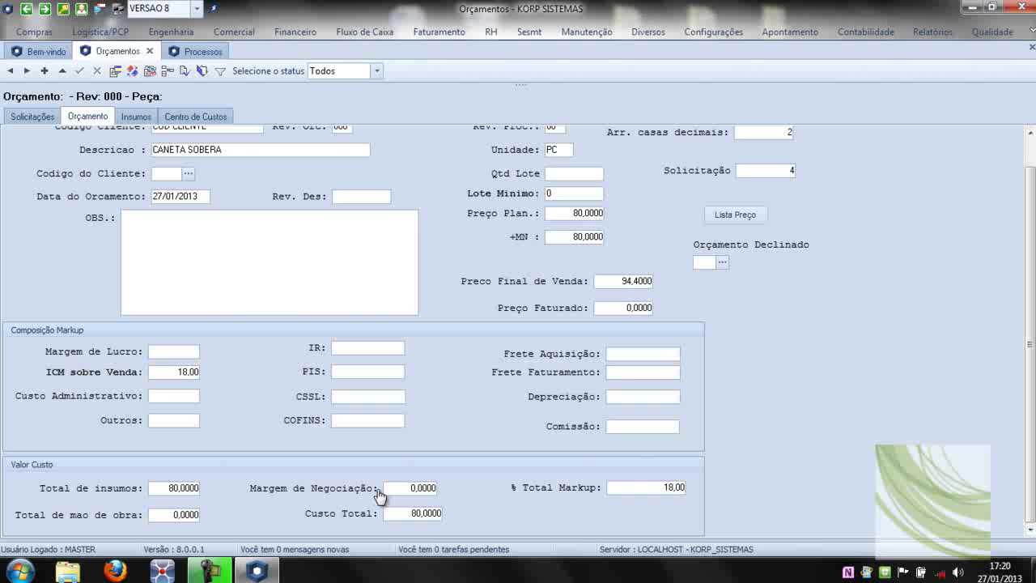
click(184, 514)
click(184, 515)
Assign C.Custo codes 1, 2 and 1 to the three rows of the quote's Centro de Custos, and review the quote's prices and costs.
click(194, 117)
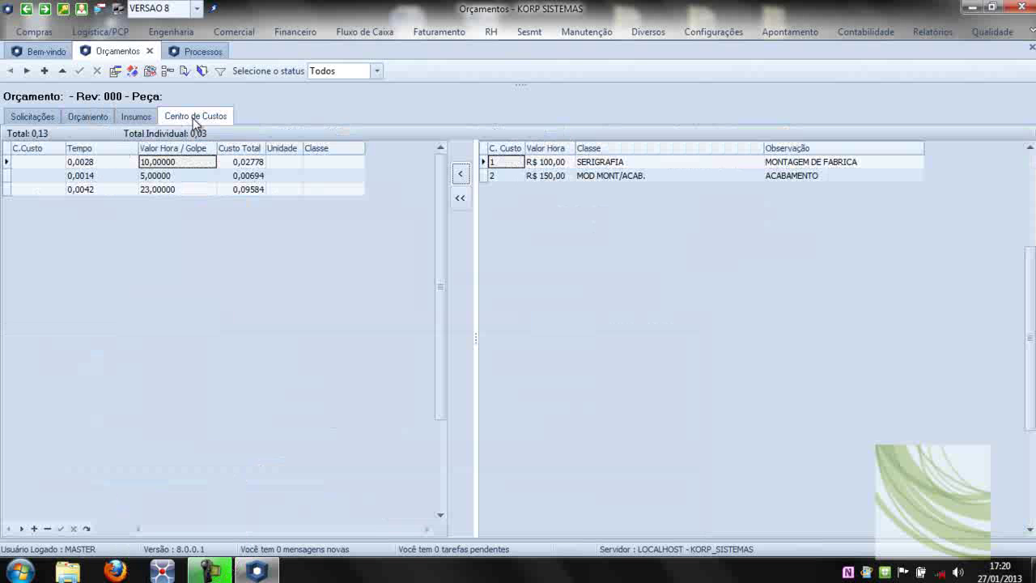
click(58, 161)
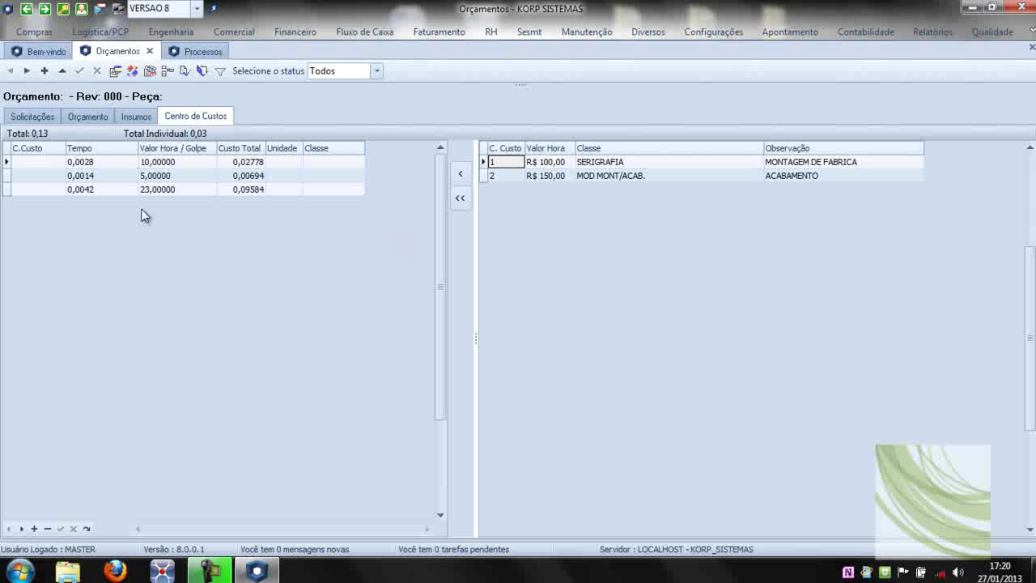
click(34, 166)
text(1)
click(35, 178)
text(2)
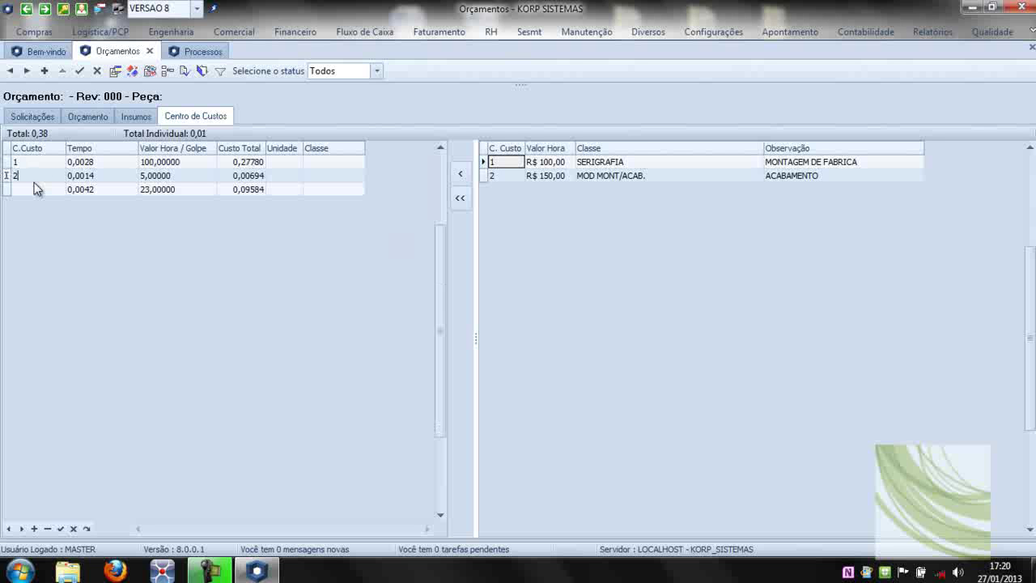
click(35, 191)
text(1)
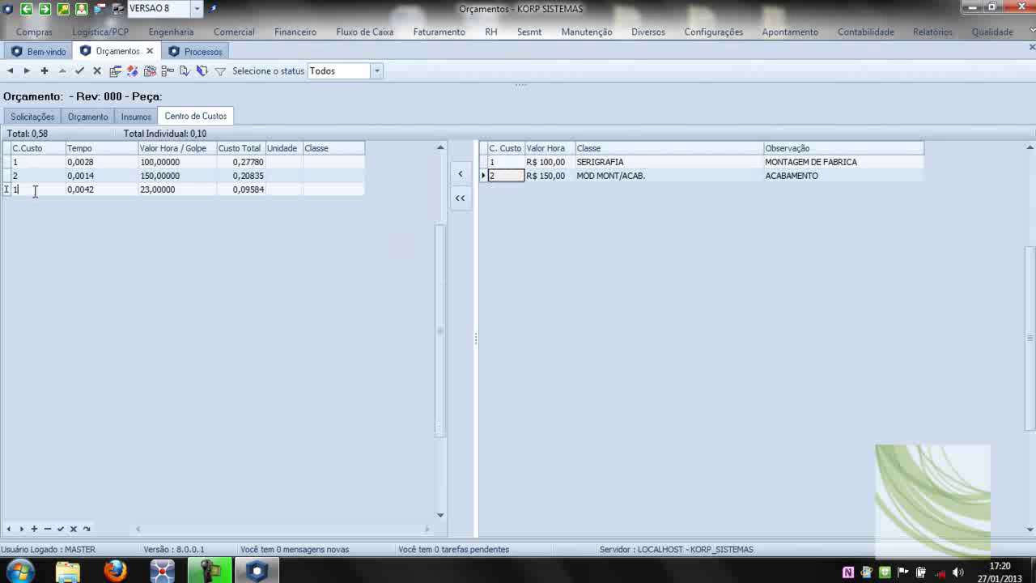
key(Up)
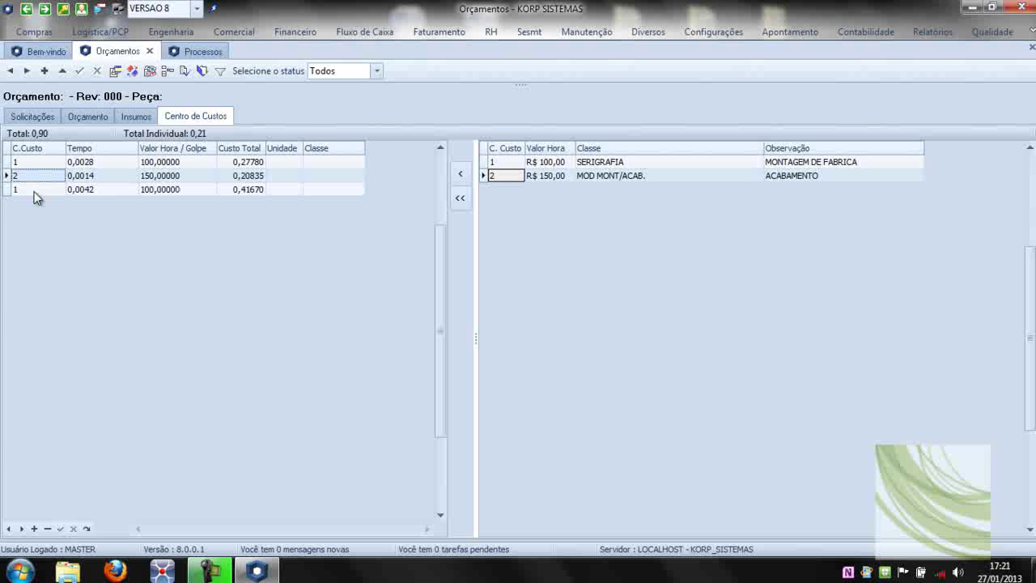
click(86, 118)
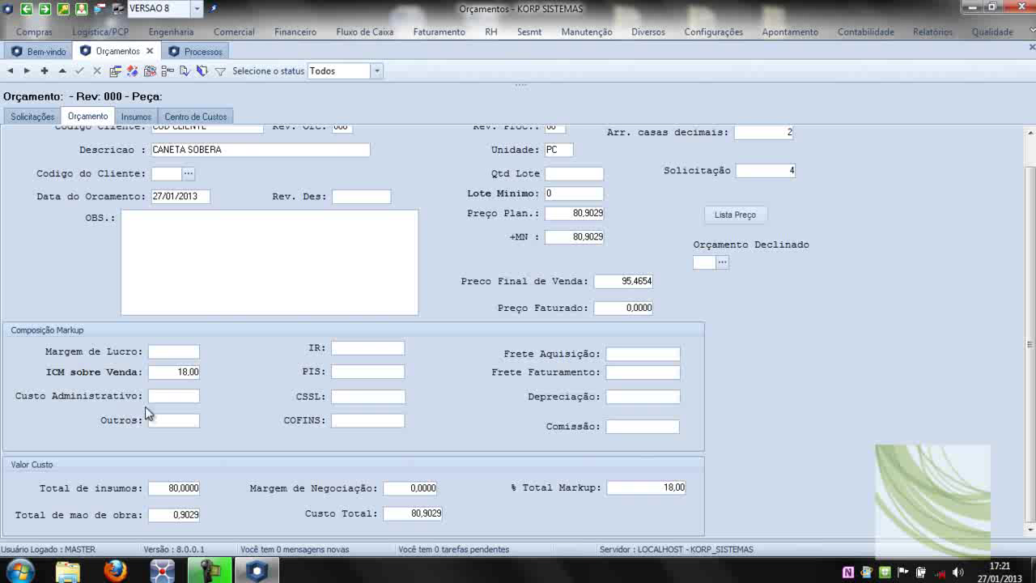
Open the quote Markup register and start a record with Código 1, Lucro Líquido 10 and Pis 10.
click(233, 34)
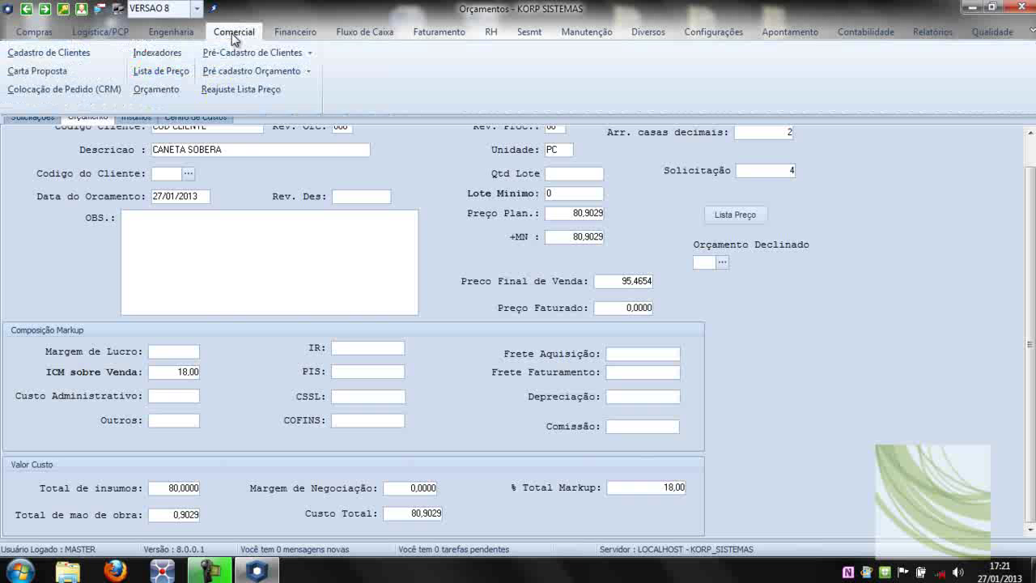
click(257, 73)
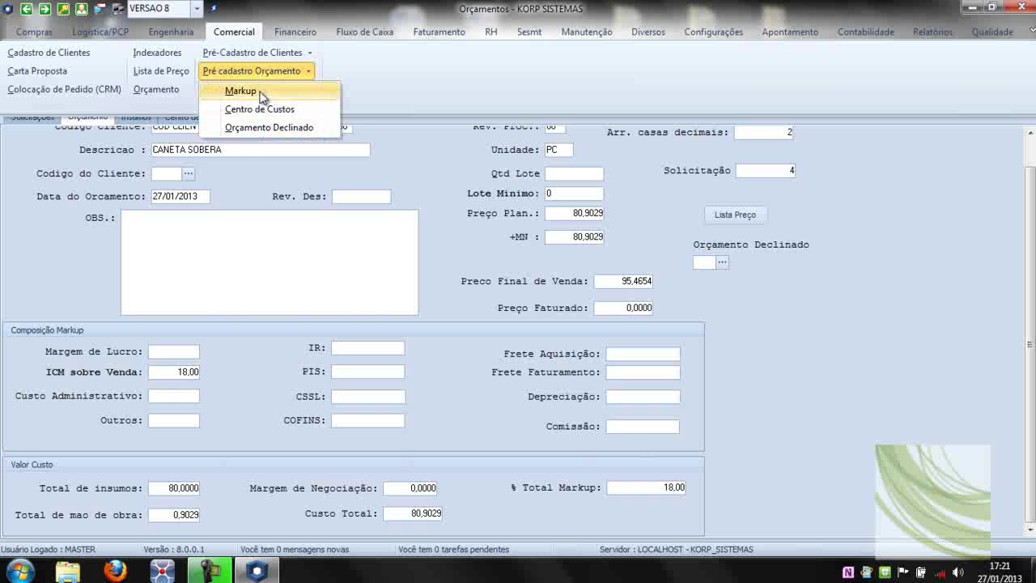
click(242, 90)
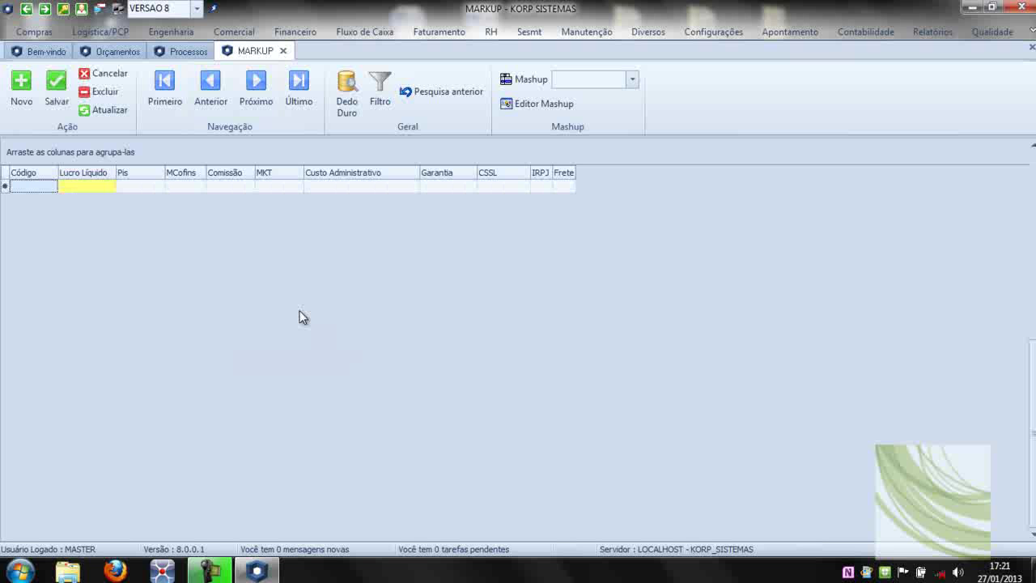
text(1)
key(Tab)
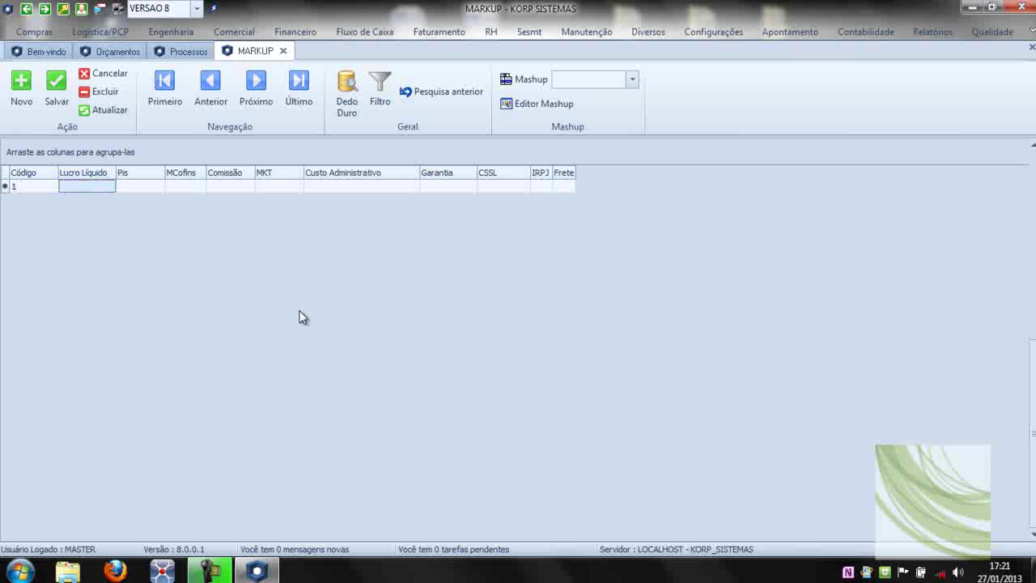
text(10)
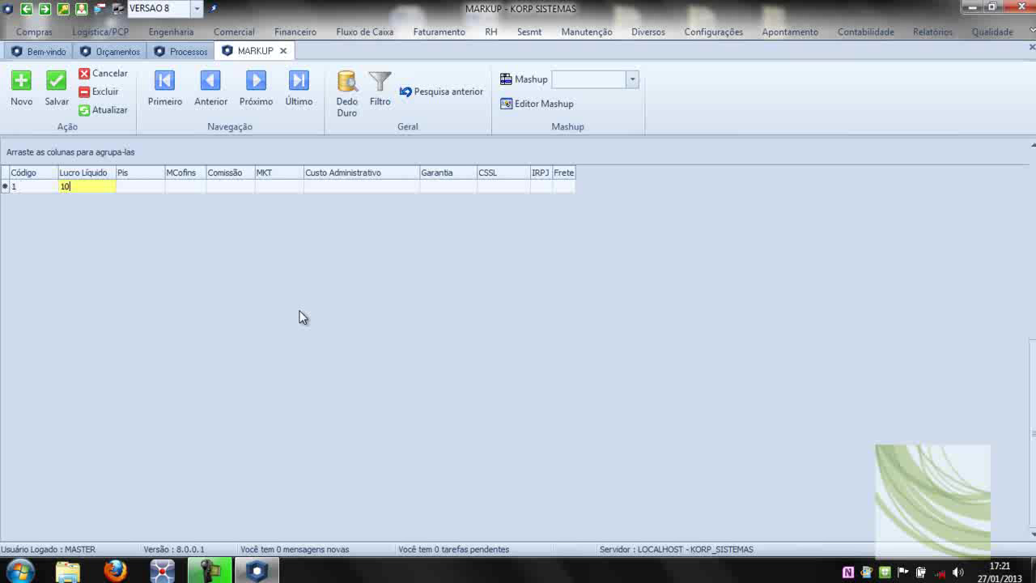
key(Tab)
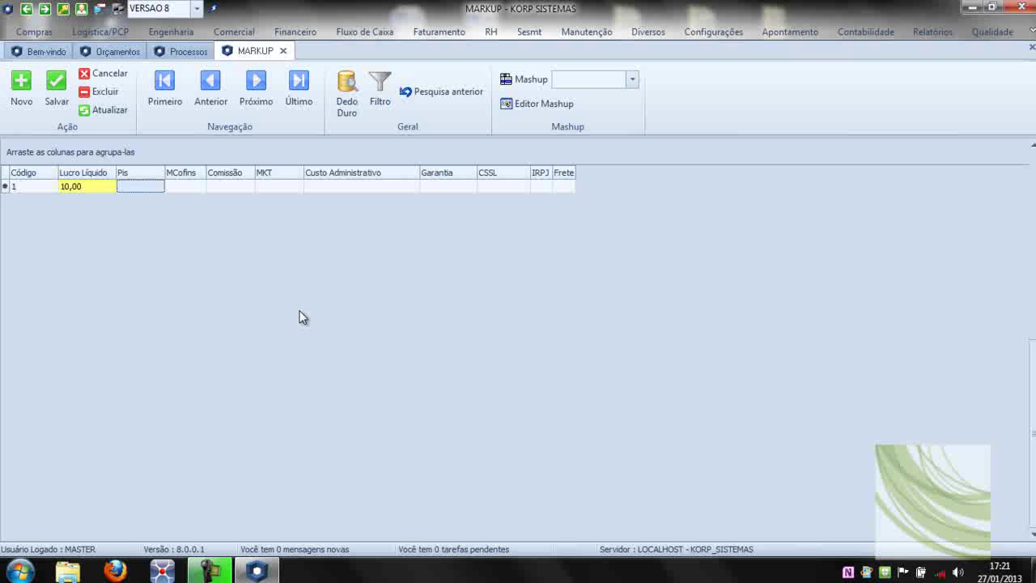
text(10)
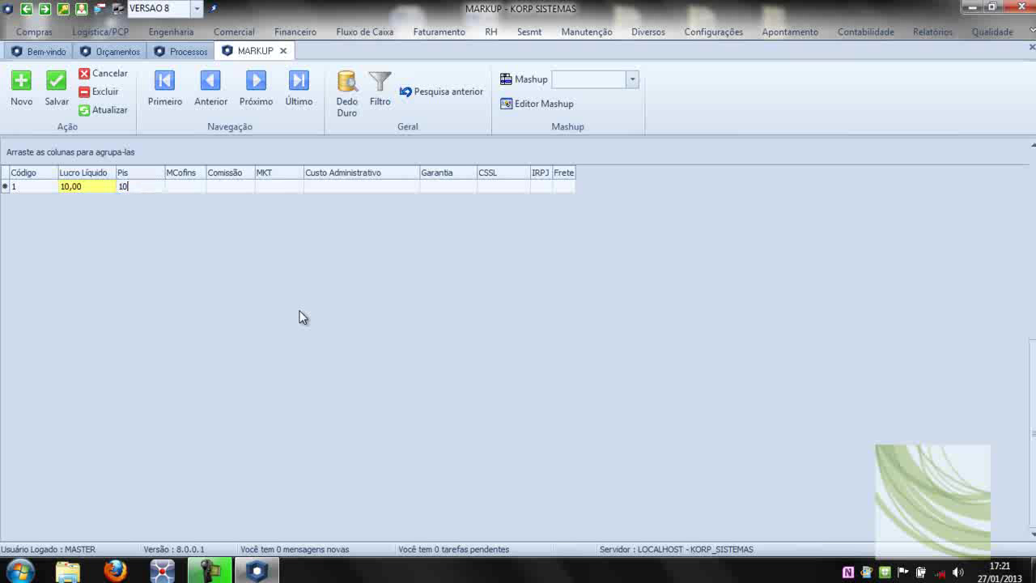
key(Tab)
Set the markup record's MCofins to 12, Comissão to 15, MKT to 20 and Custo Administrativo to 14.
text(12)
key(Tab)
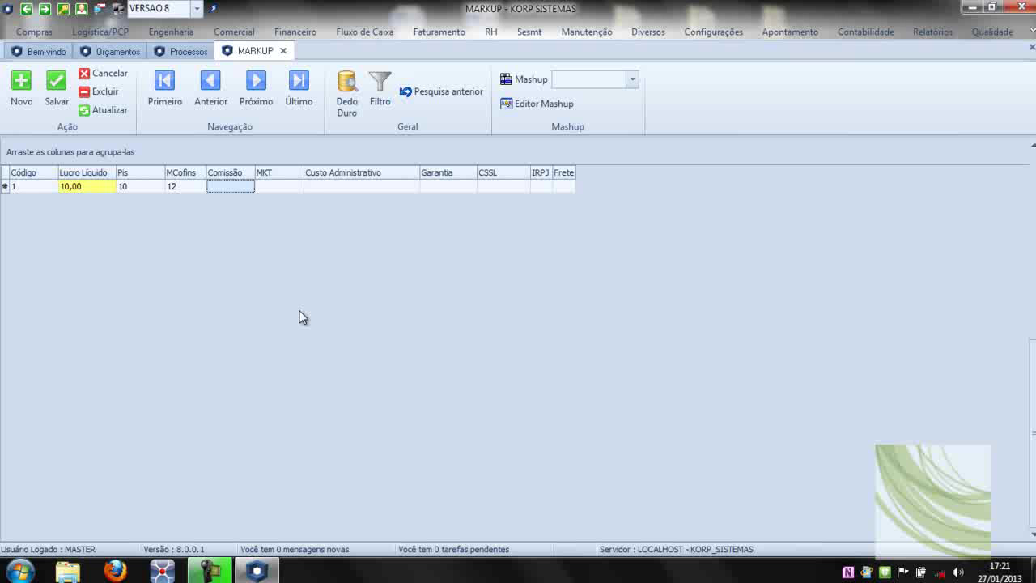
text(15)
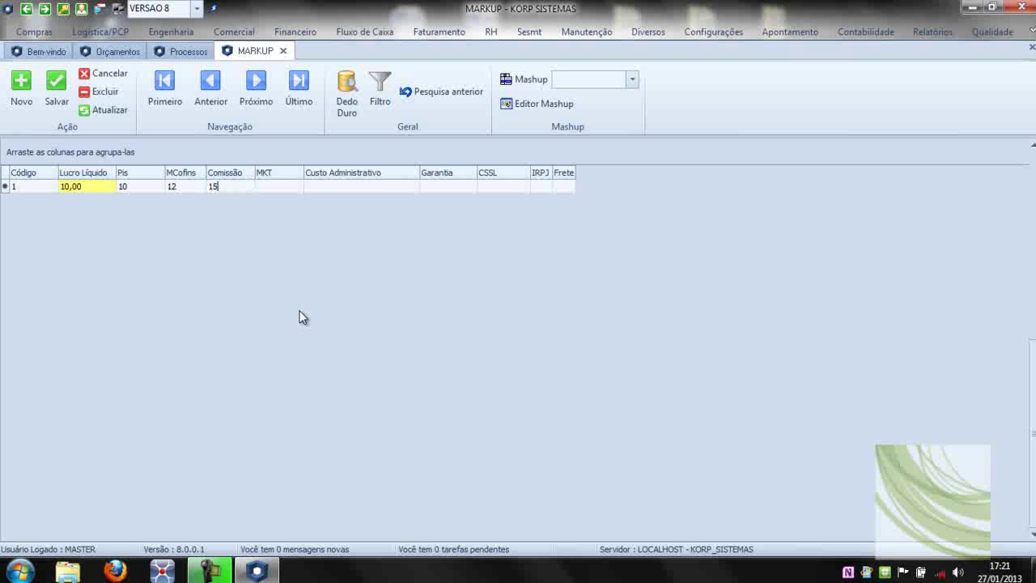
key(Tab)
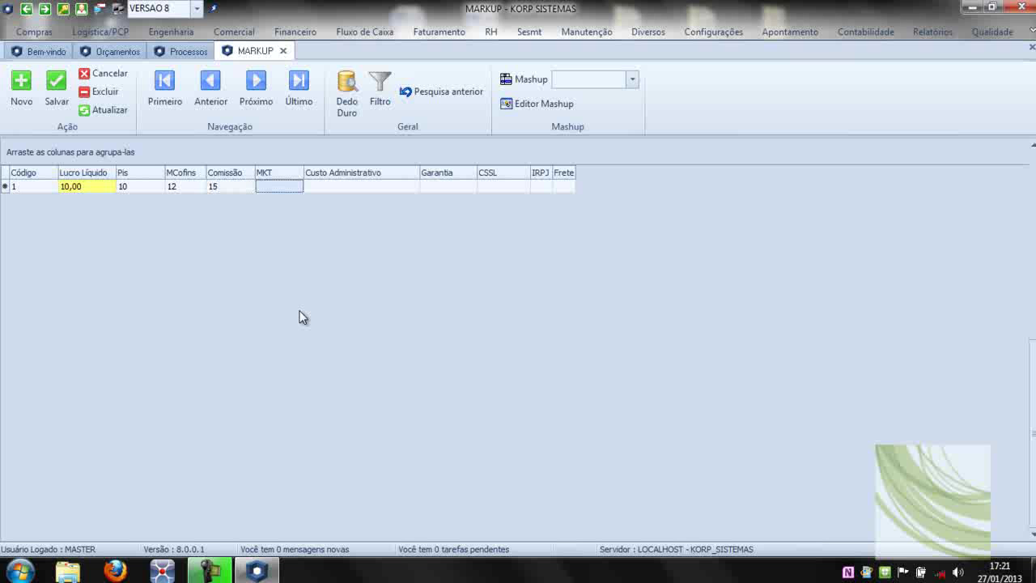
text(20)
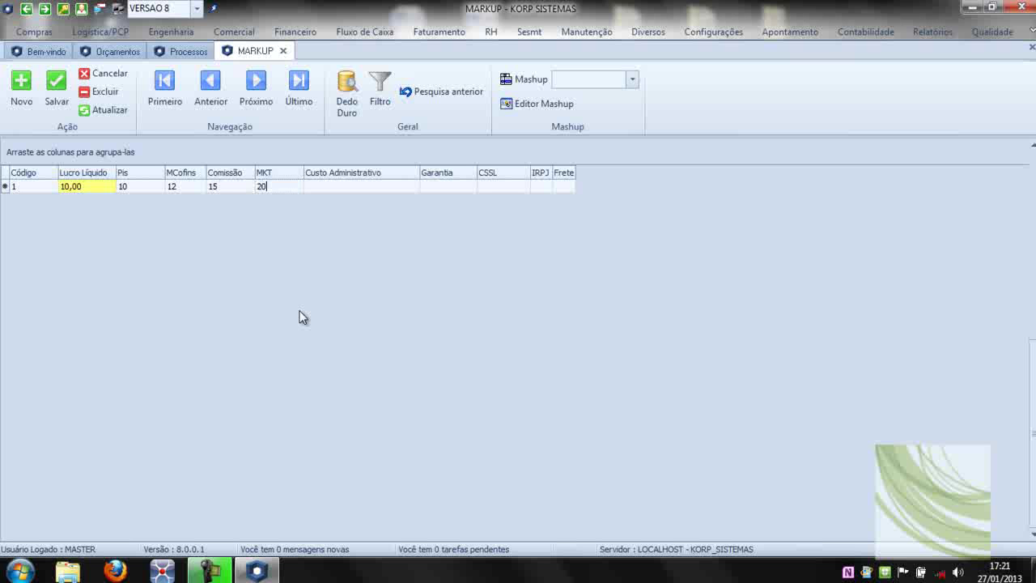
key(Tab)
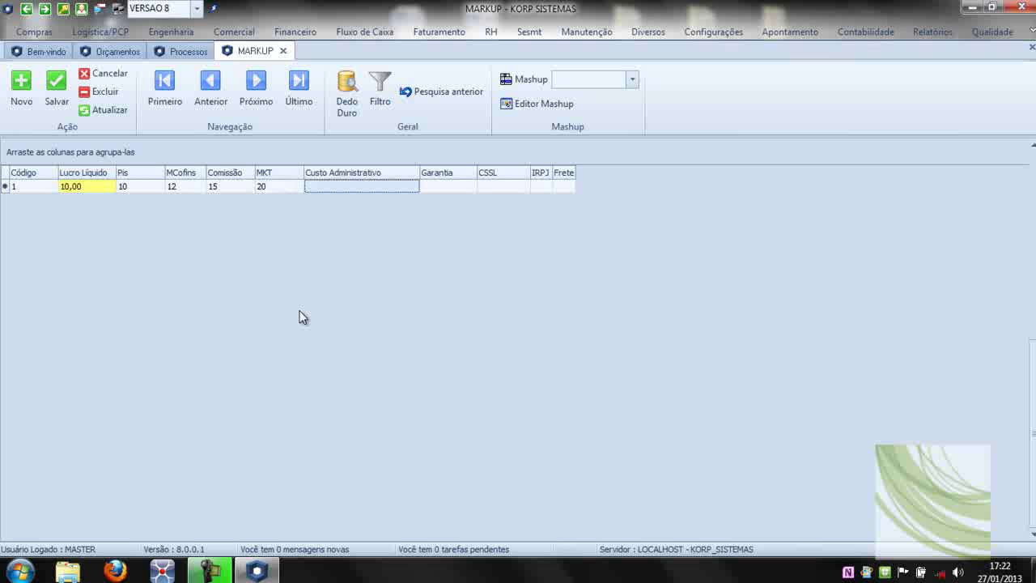
text(14)
key(Tab)
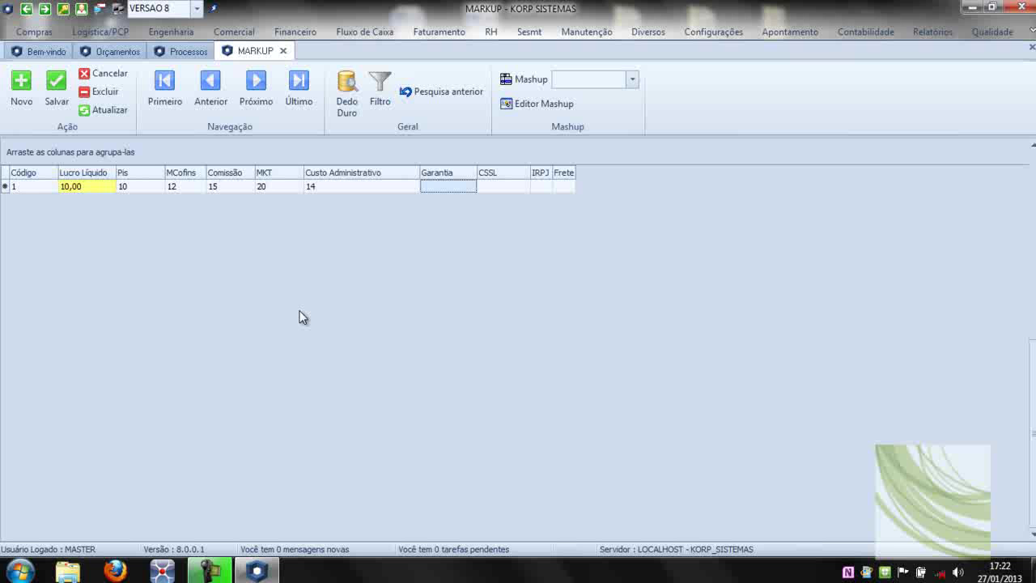
Set the markup record's Garantia to 10, CSSL to 10, IRPJ to 1 and Frete to 20, save it and close the register.
text(10)
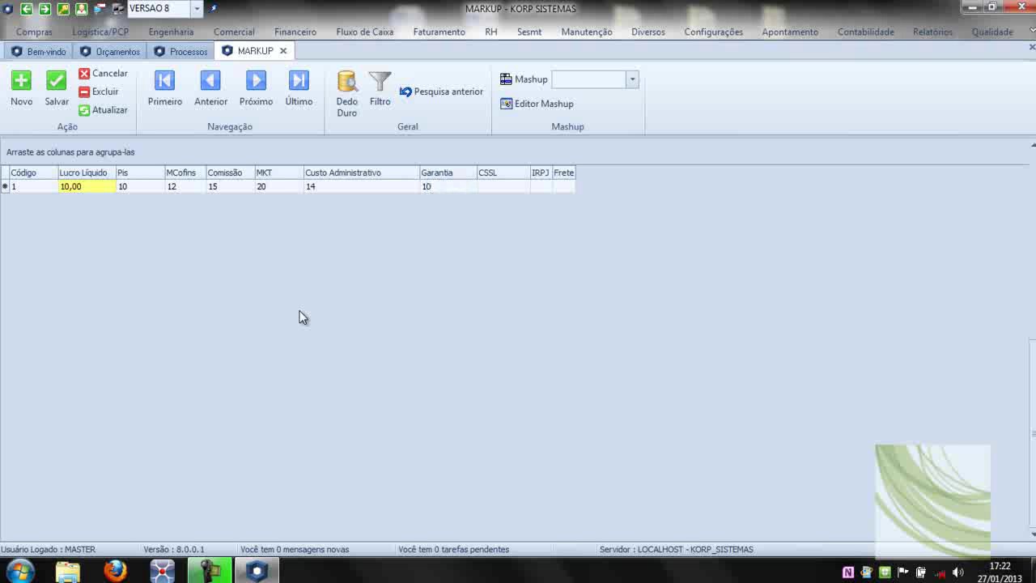
key(Tab)
text(10)
key(Tab)
text(1)
key(Tab)
text(20)
key(Return)
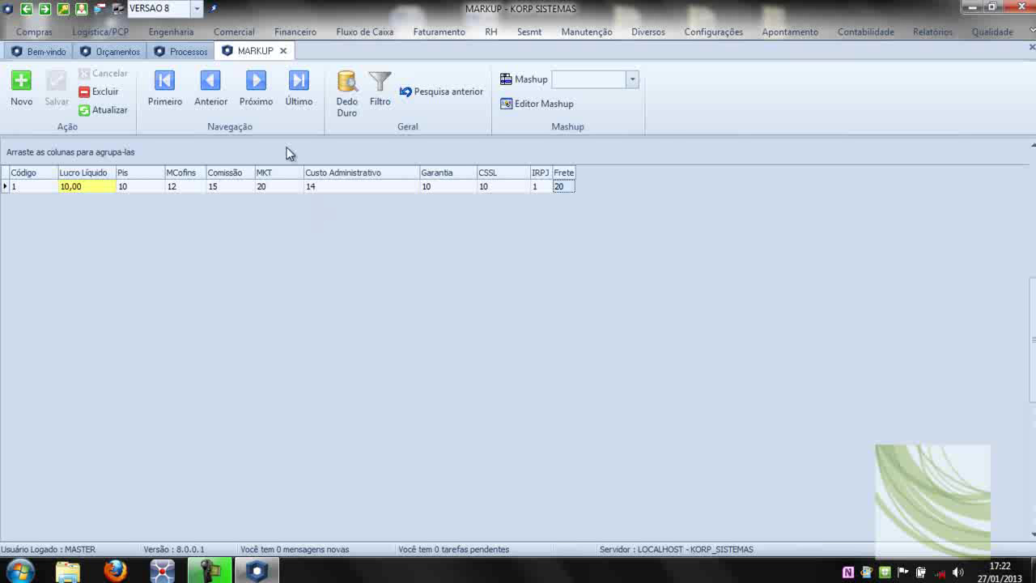
click(282, 50)
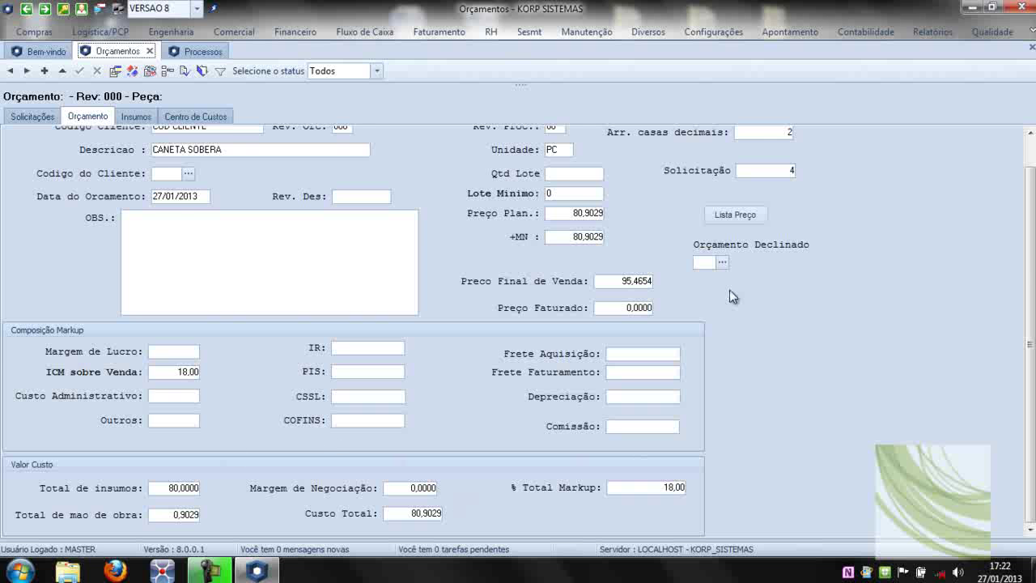
Set the quote's Margem de Lucro to 10 in the markup composition and save the quote.
scroll(250, 207, up, 1)
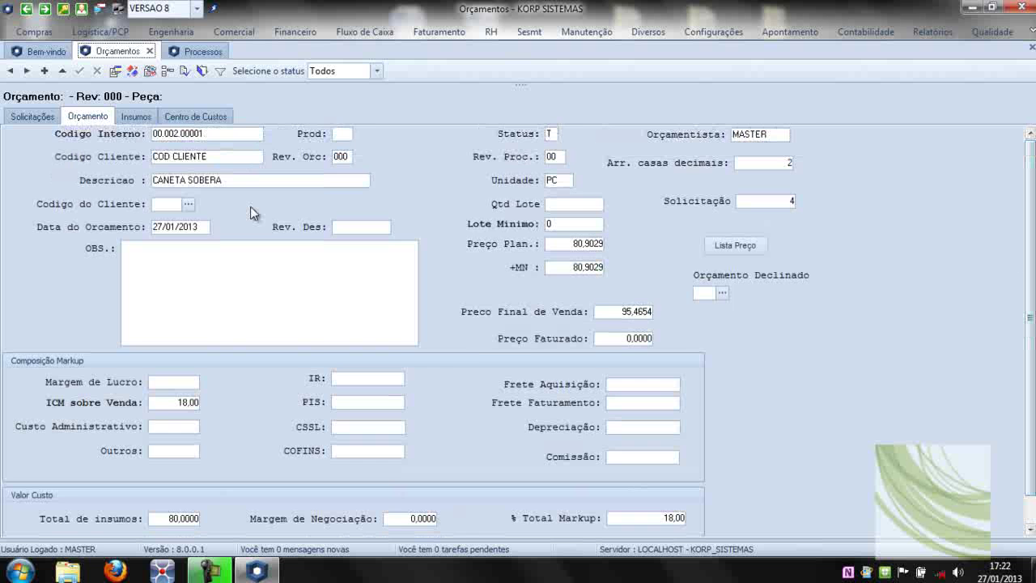
click(152, 382)
text(10)
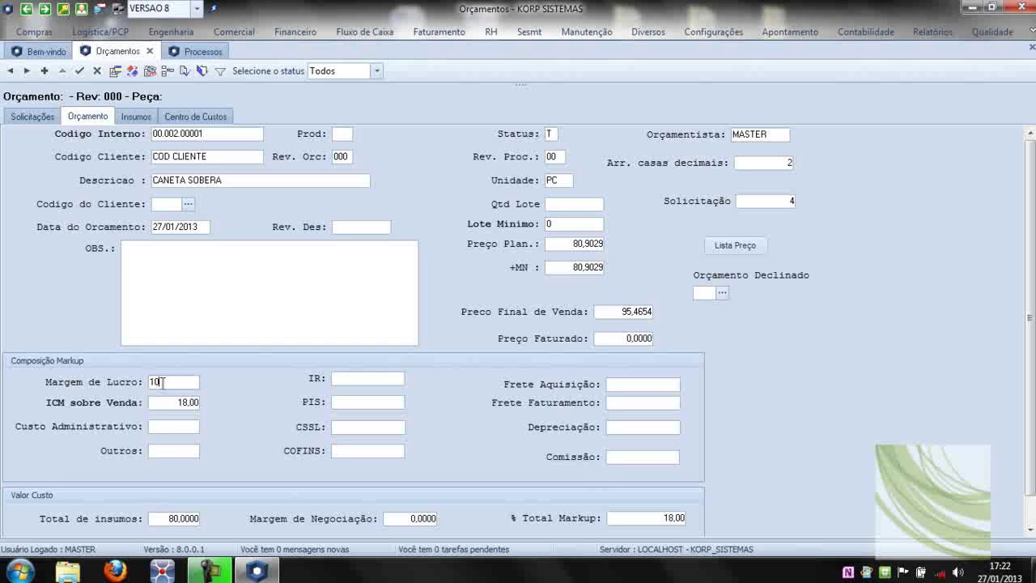
click(81, 71)
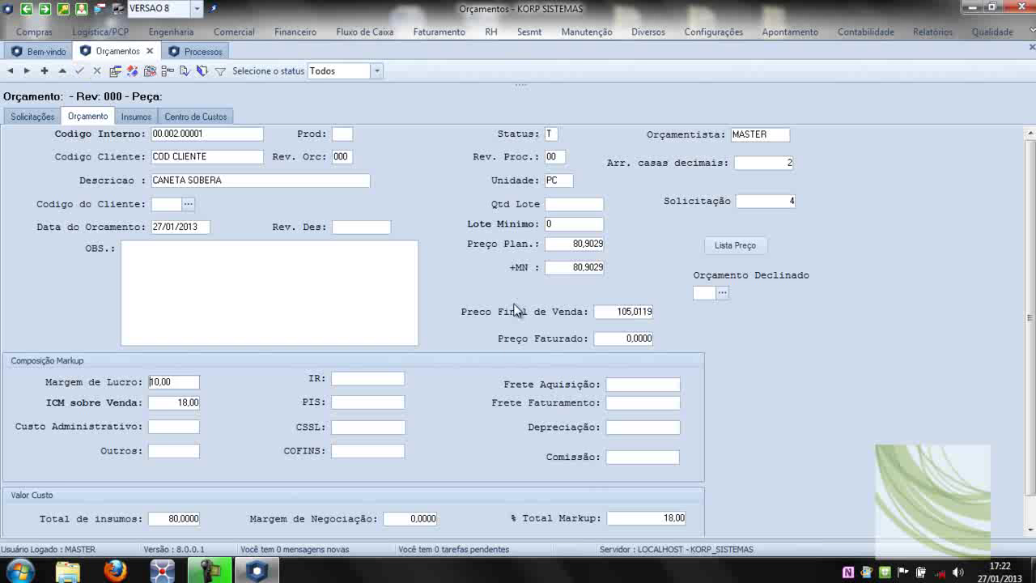
Examine the Gerar Carta option of the quotation request and the Lista Preço option of the quote.
click(32, 117)
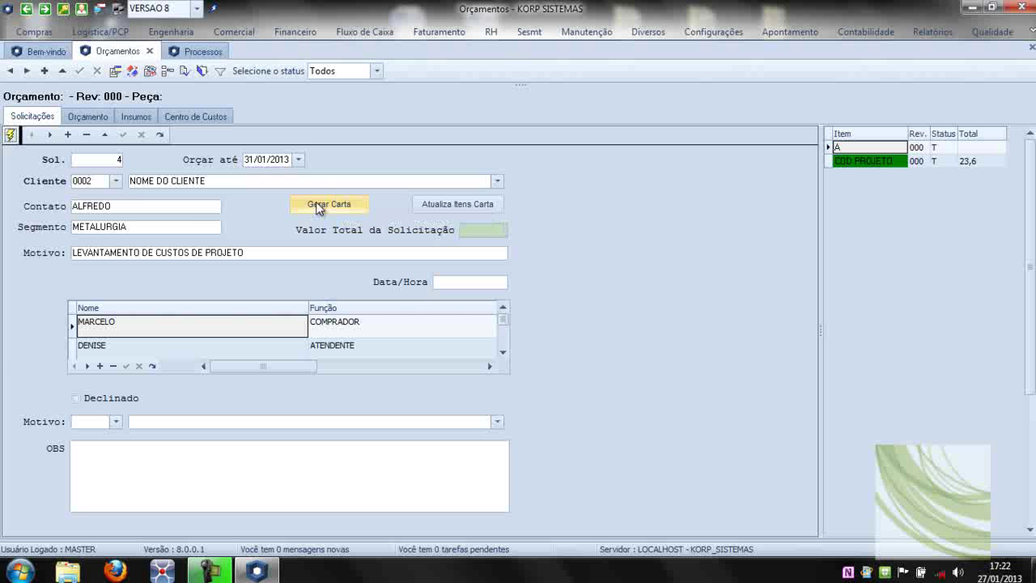
click(87, 116)
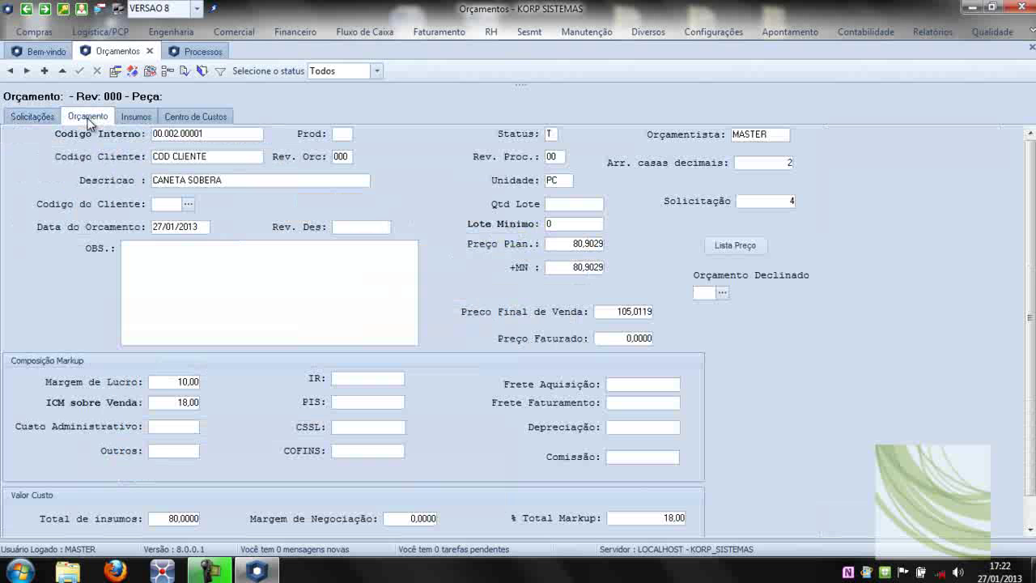
click(745, 247)
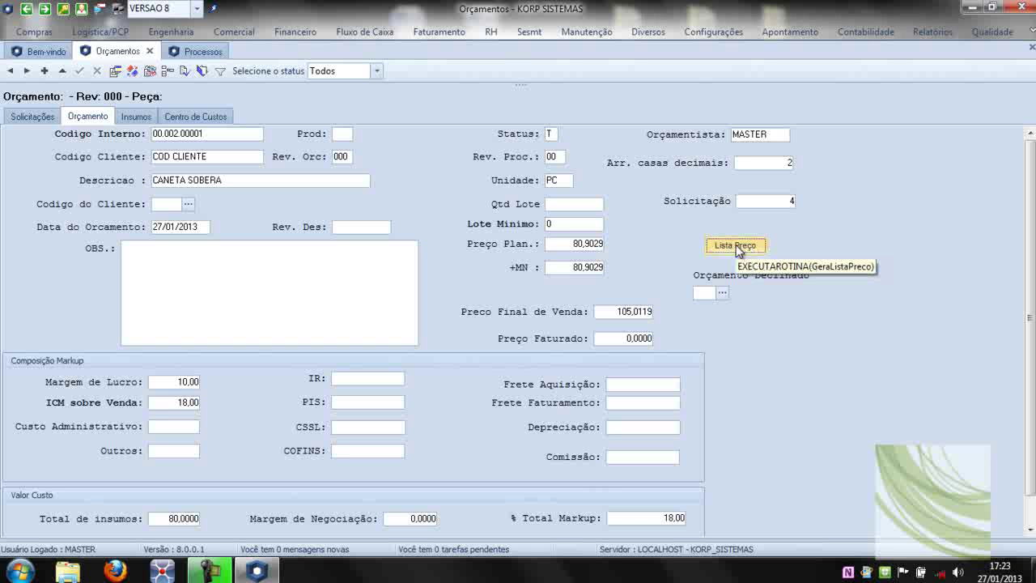